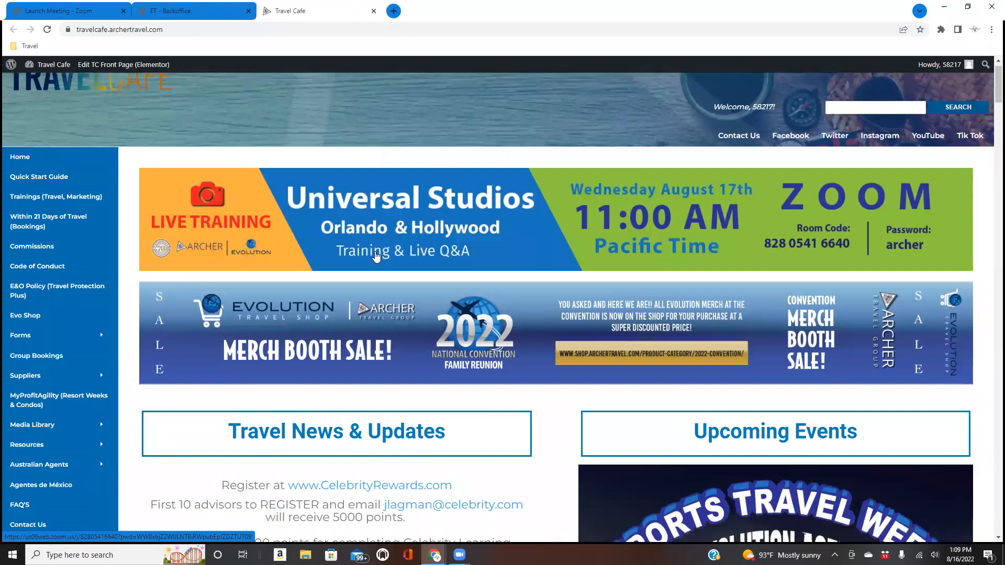
- Bring up the Forms flyout listing commission, credit card authorization, referral and invoice forms
mouse_move(77, 250)
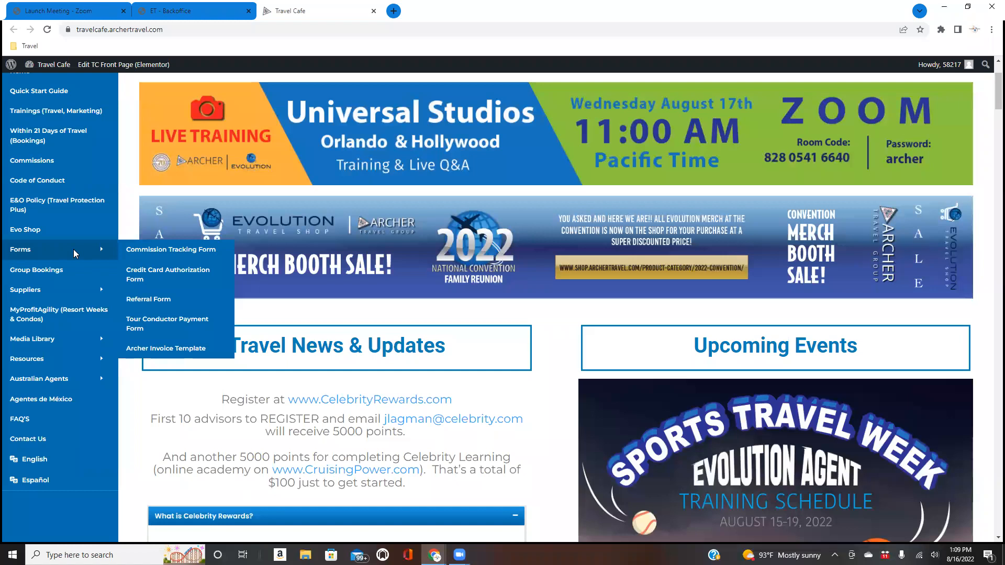
- Open the Credit Card Authorization Form page and scroll through its embedded form
click(151, 278)
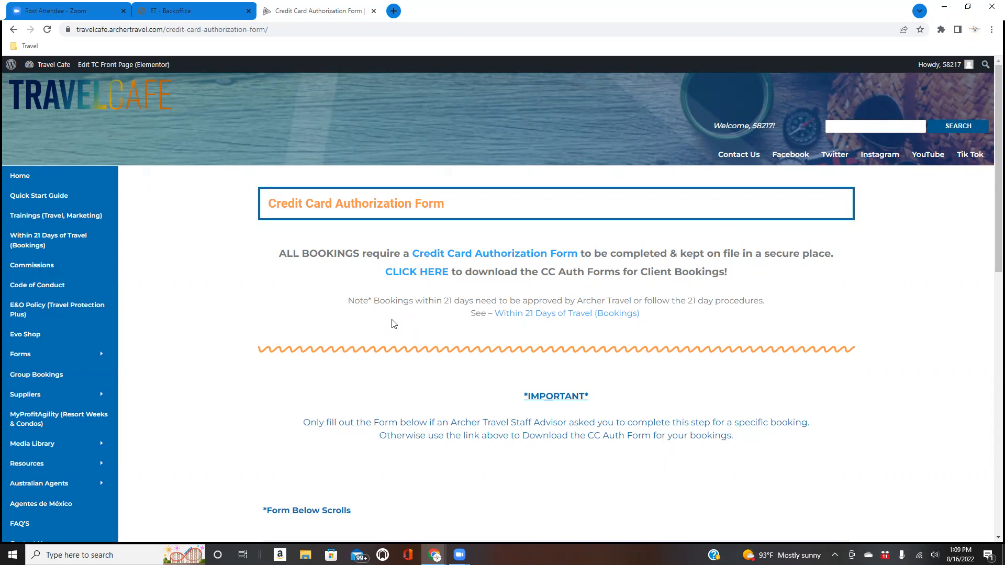
scroll(393, 324, down, 8)
scroll(394, 324, down, 6)
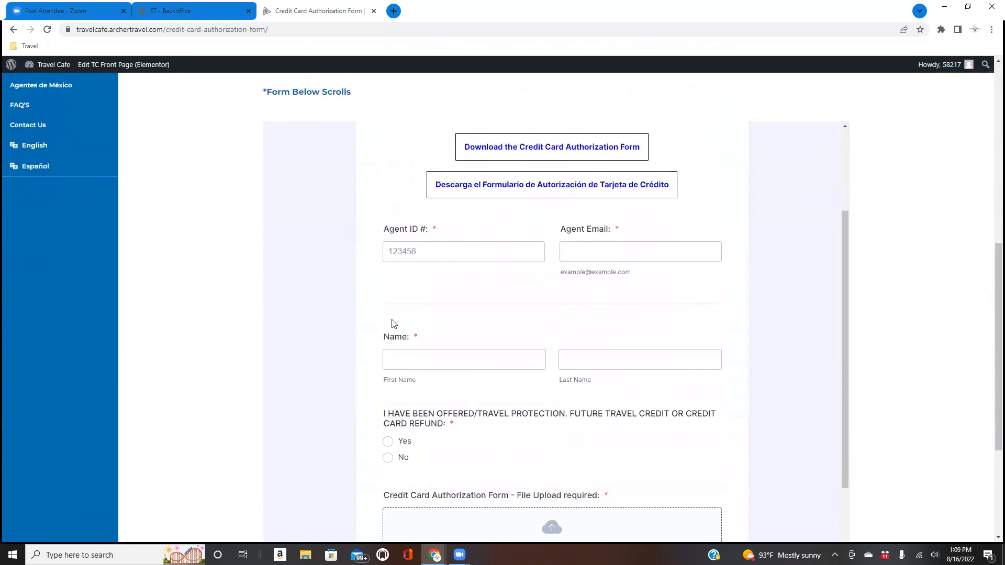
scroll(393, 323, up, 6)
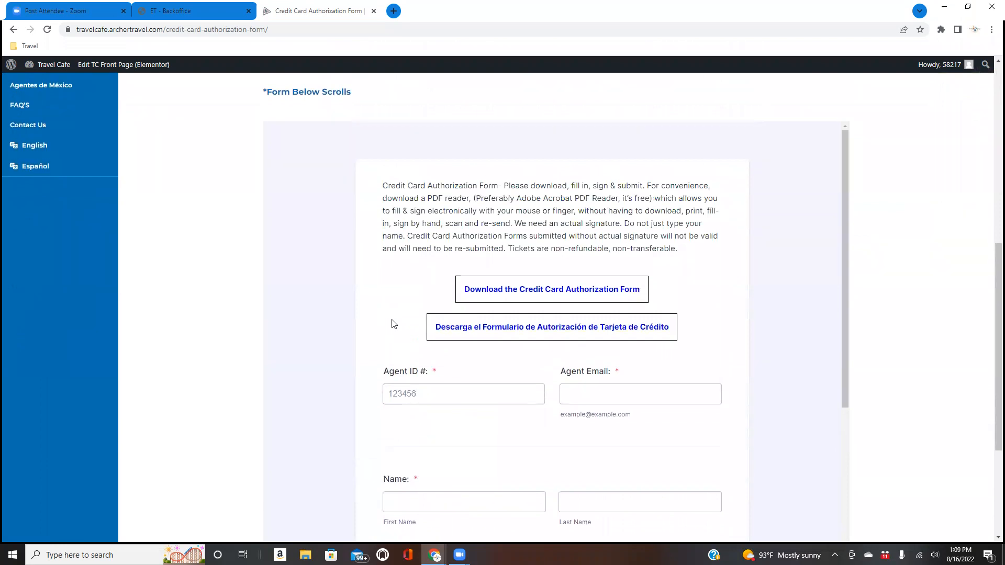
scroll(394, 323, up, 10)
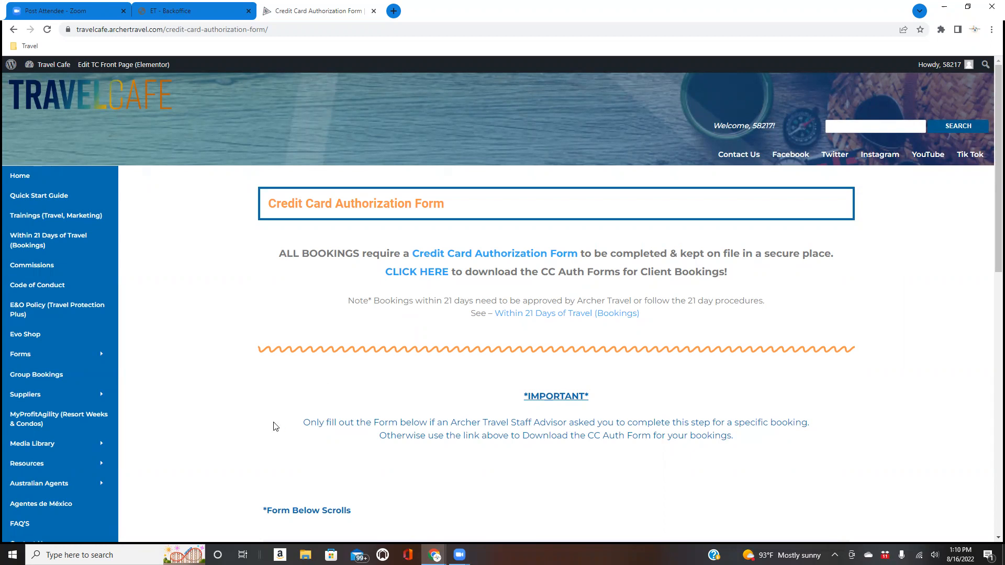
click(305, 555)
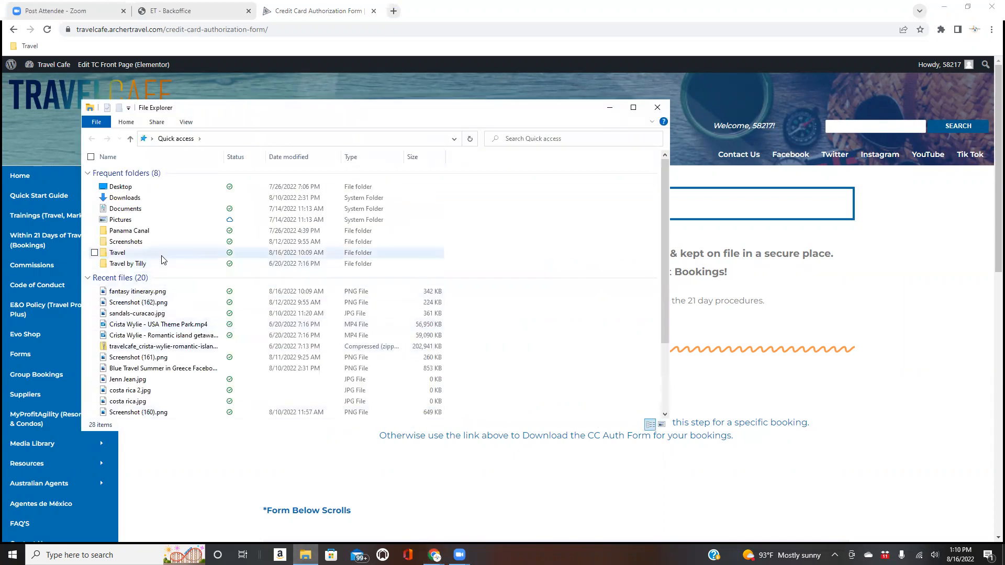
- Open Credit Card Authorization Form Fillable.pdf from Documents > Travel by Tilly
click(163, 211)
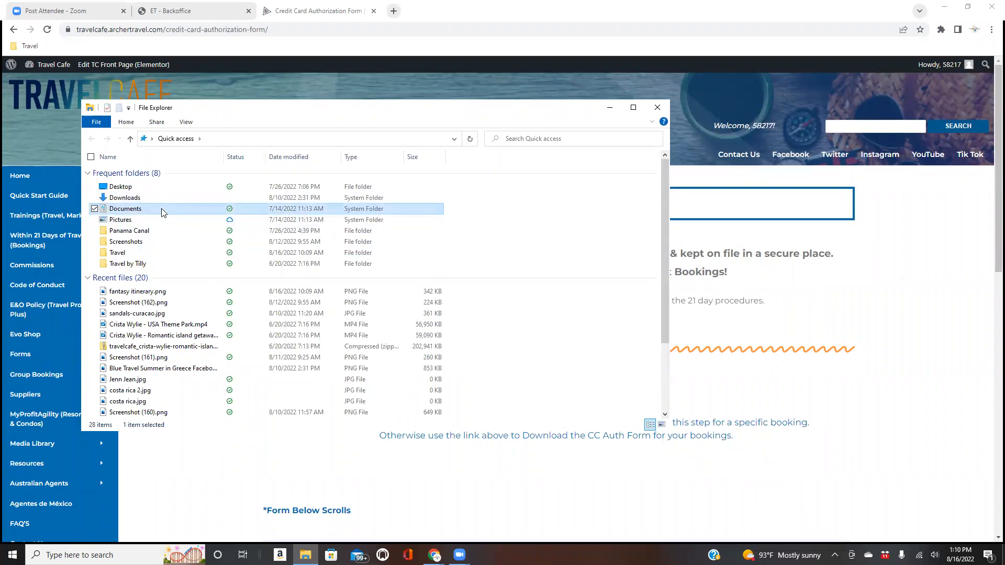
double_click(162, 211)
double_click(163, 226)
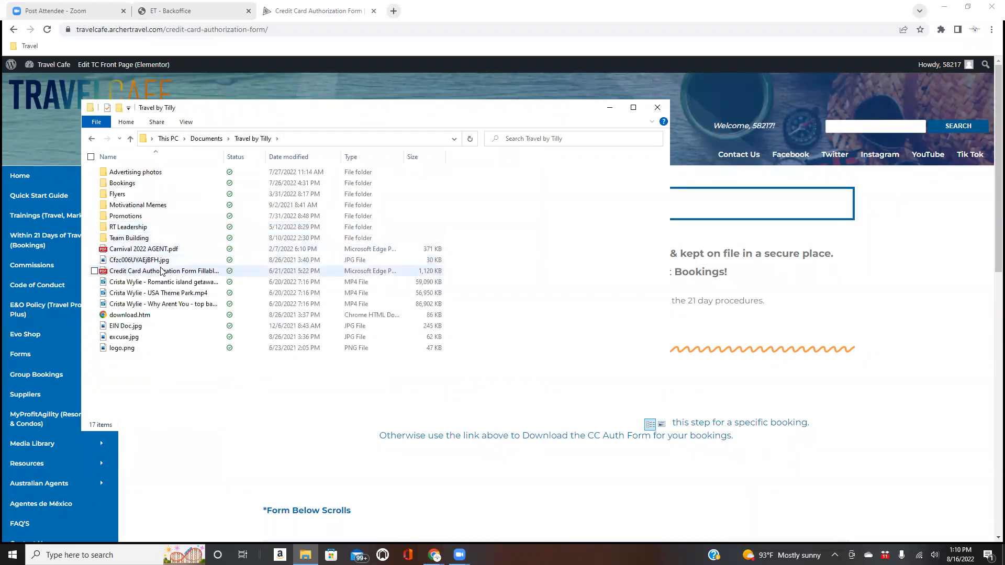
click(163, 271)
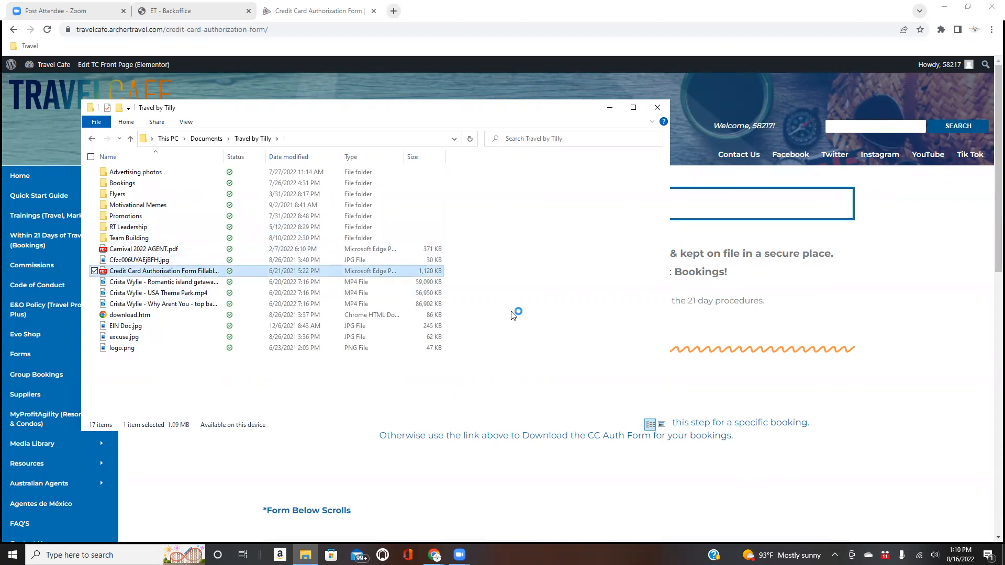
key(Return)
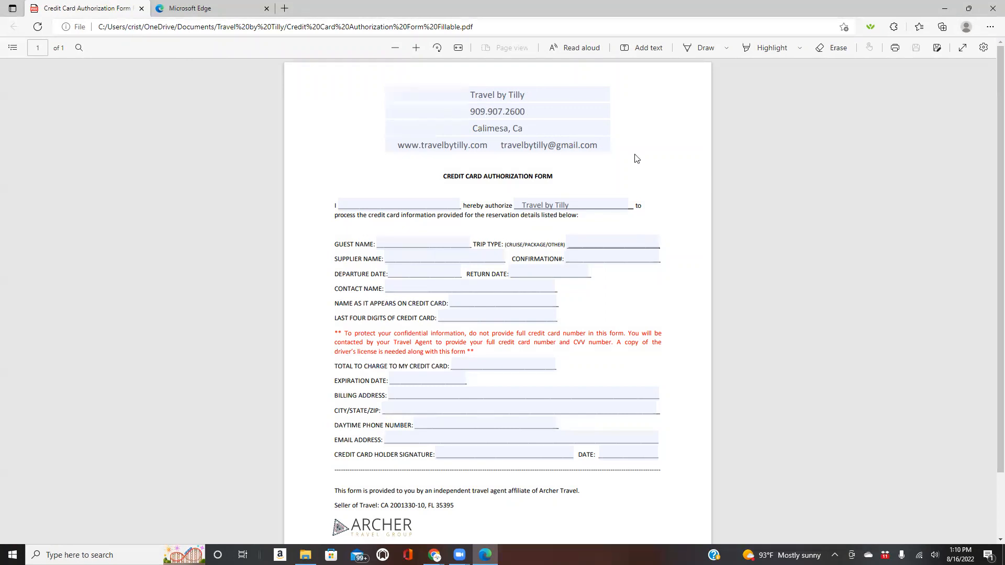
- Close the extra empty Edge tab, leaving only the authorization form PDF
click(266, 9)
- Enter trip type Package and supplier name Funjet in the form
click(576, 241)
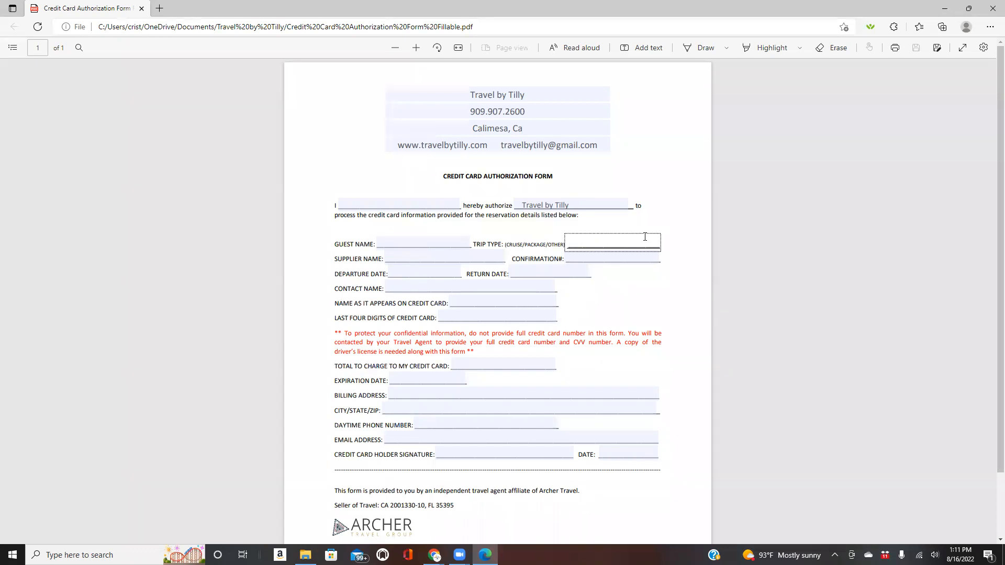
text(Package)
click(450, 254)
text(Funjet)
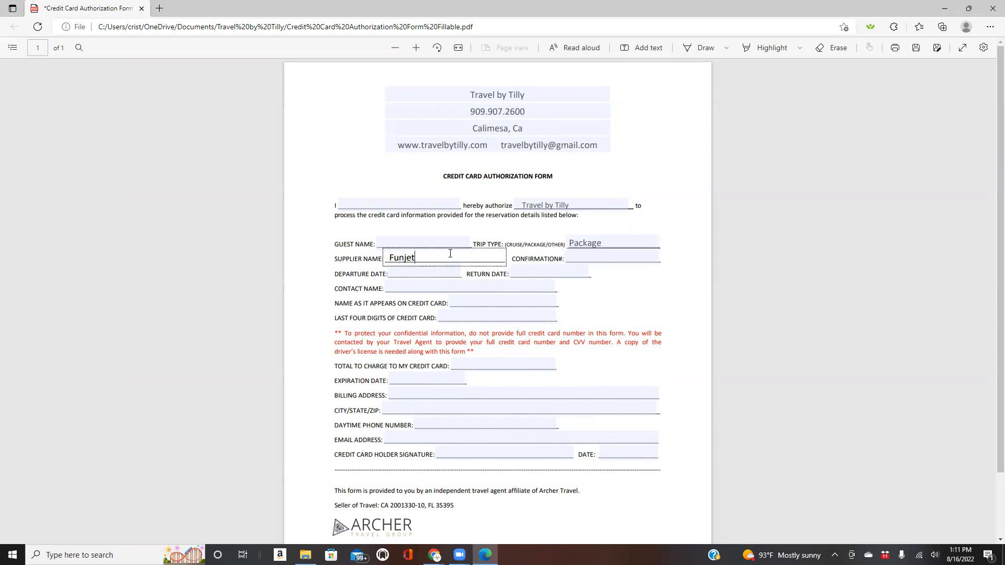
click(601, 258)
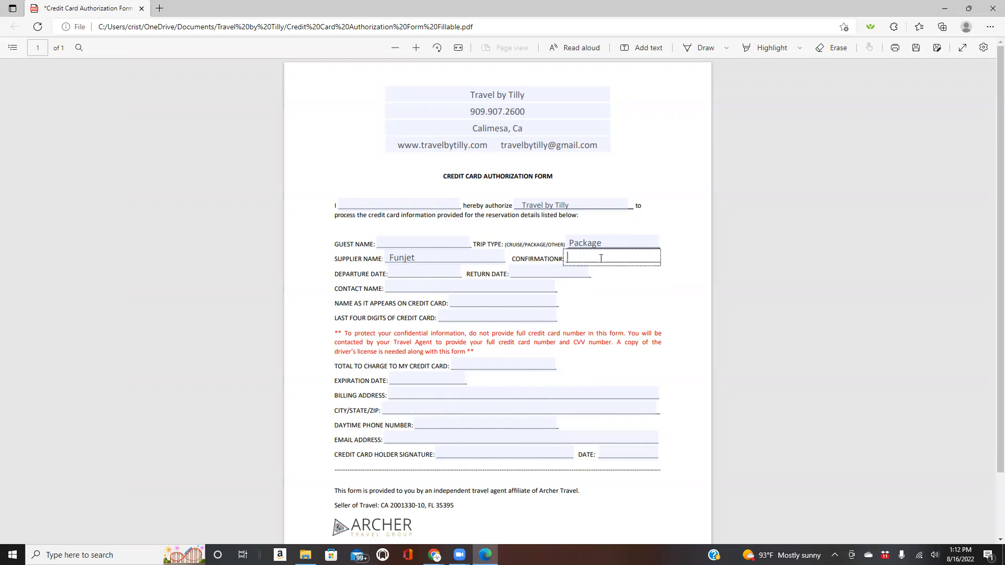
- Enter departure date 2/27/23 and return date 3/10/23, stepping through to Total to Charge
click(402, 273)
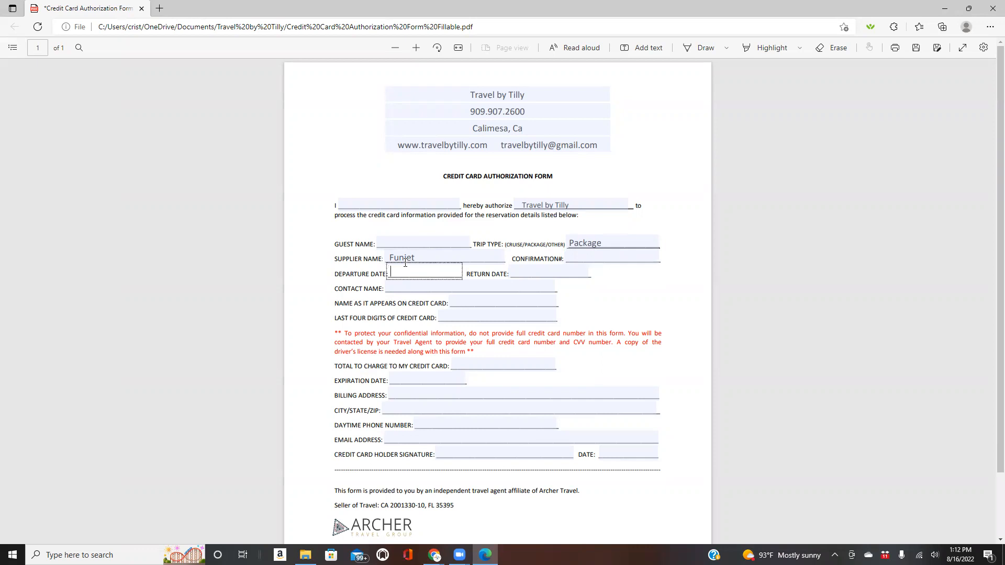
text(2/27/23)
click(548, 271)
text(3/)
key(BackSpace)
key(BackSpace)
text(3/)
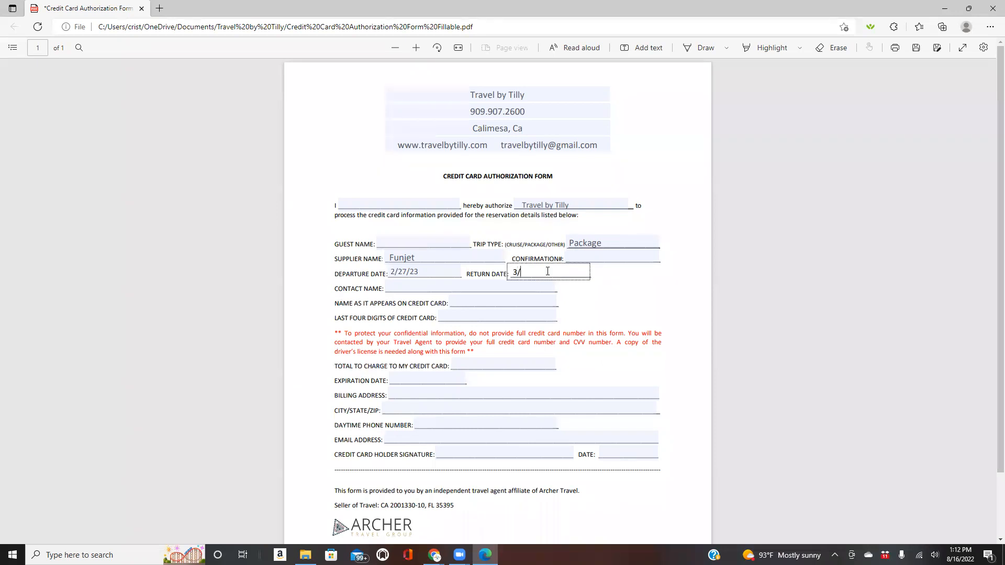
text(10/23)
key(Tab)
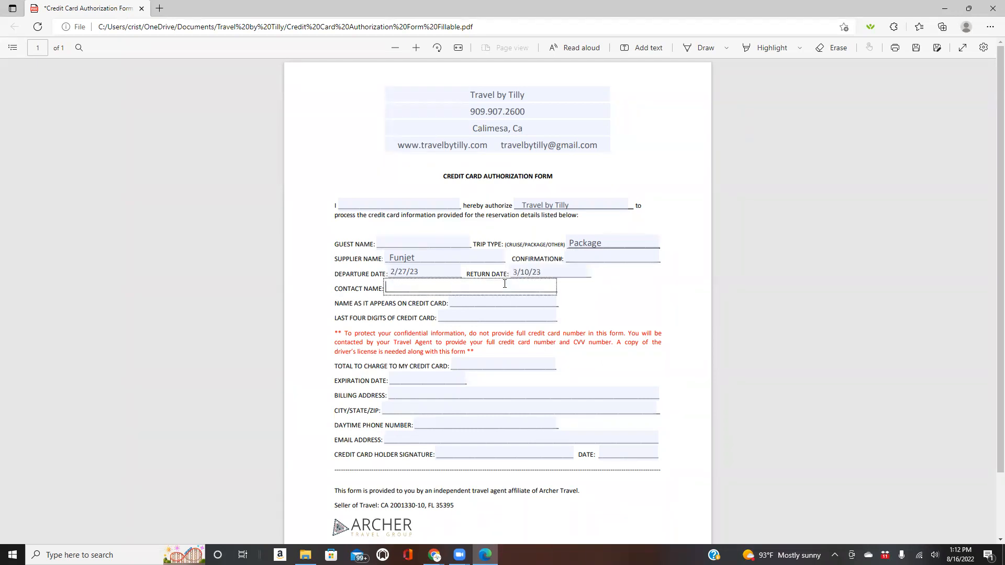
click(524, 303)
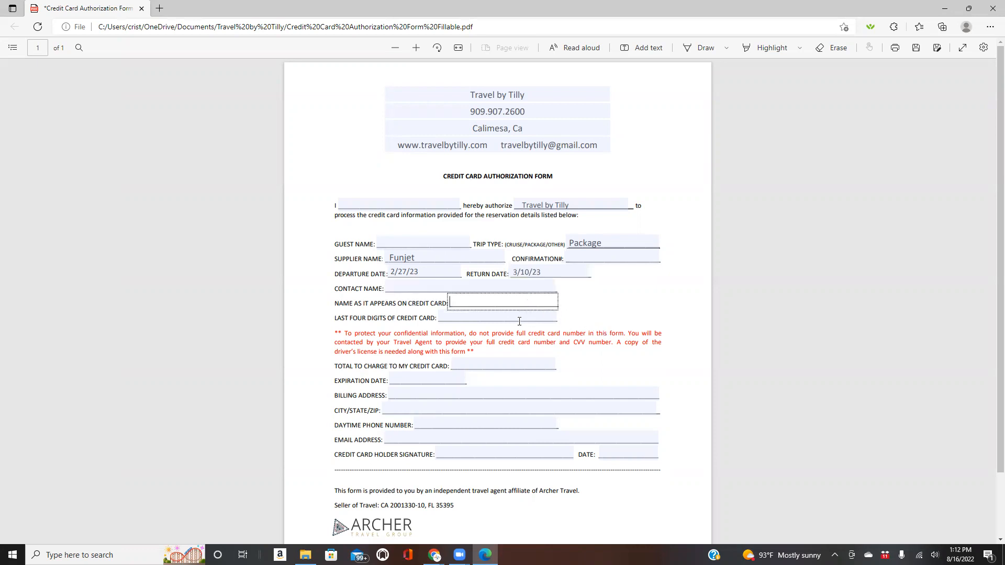
click(519, 322)
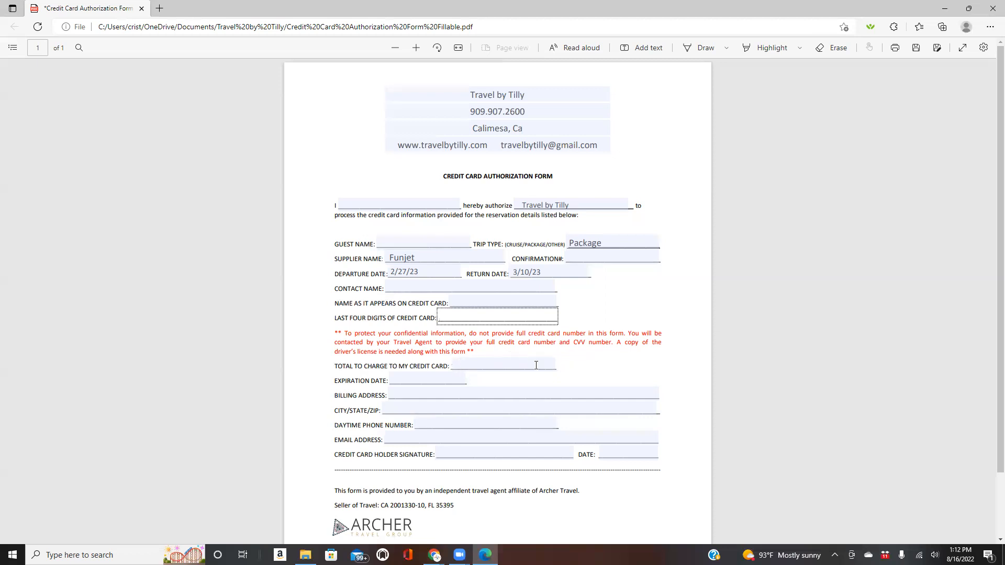
click(519, 365)
- Enter $3200 (Dep $1200) as the total to charge
text($32)
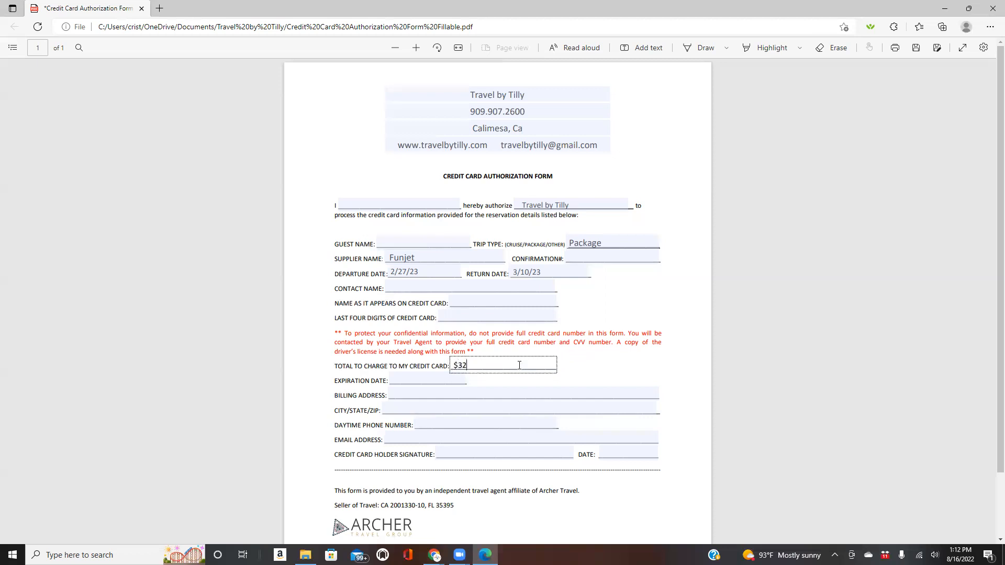
text(00 (Dep $1200))
scroll(701, 443, down, 3)
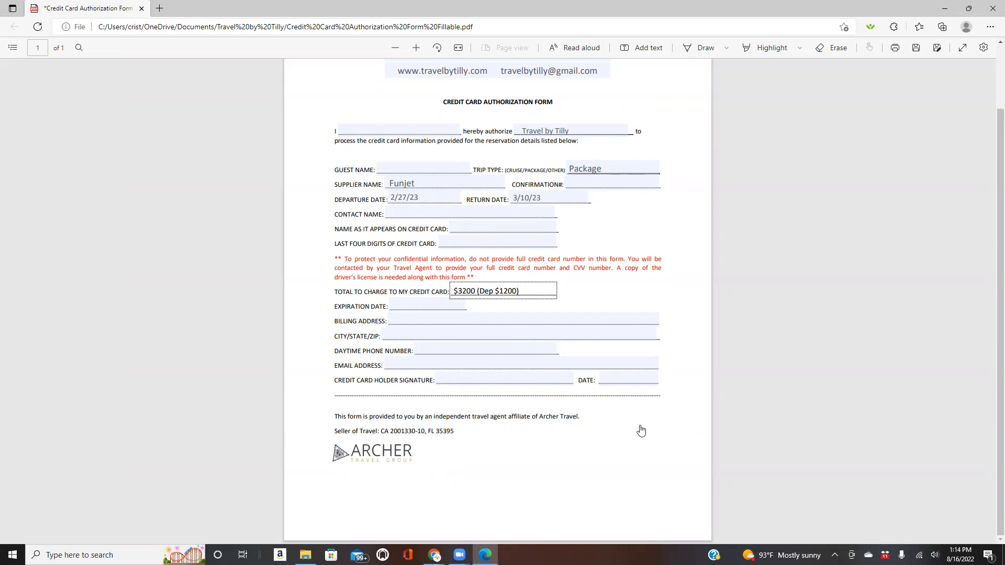
scroll(642, 428, up, 2)
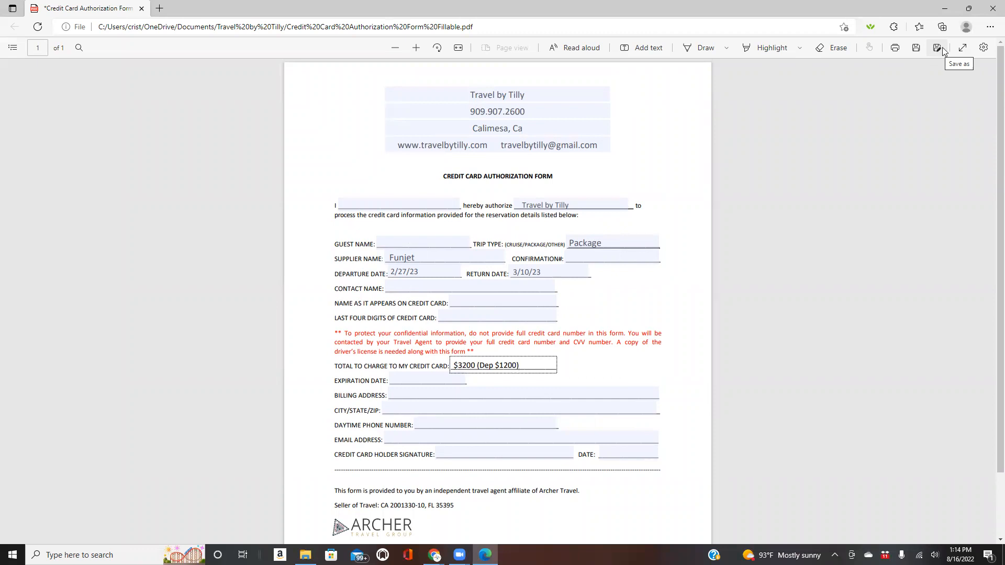
- Close the form PDF without saving and open the Bookings folder
click(991, 6)
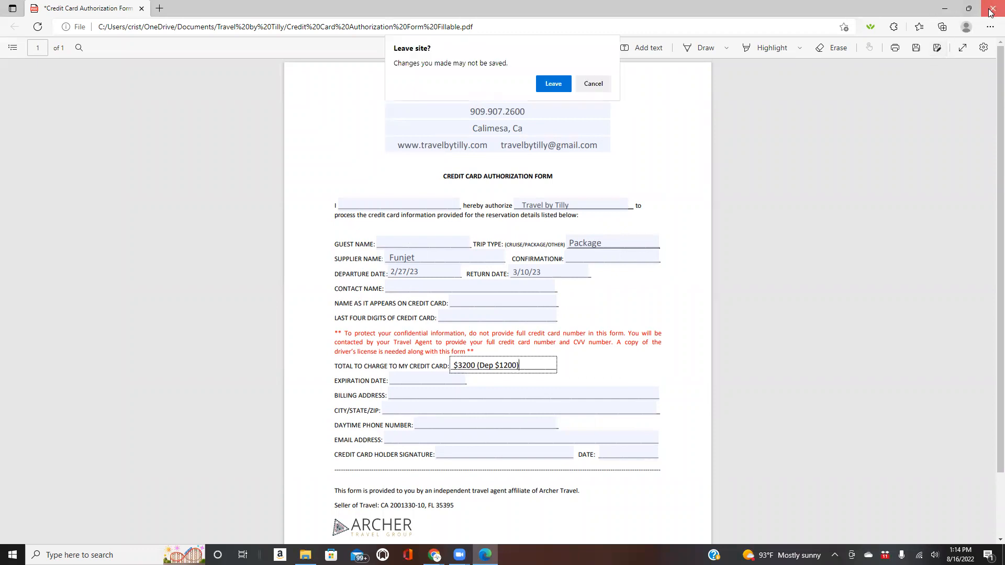
click(544, 88)
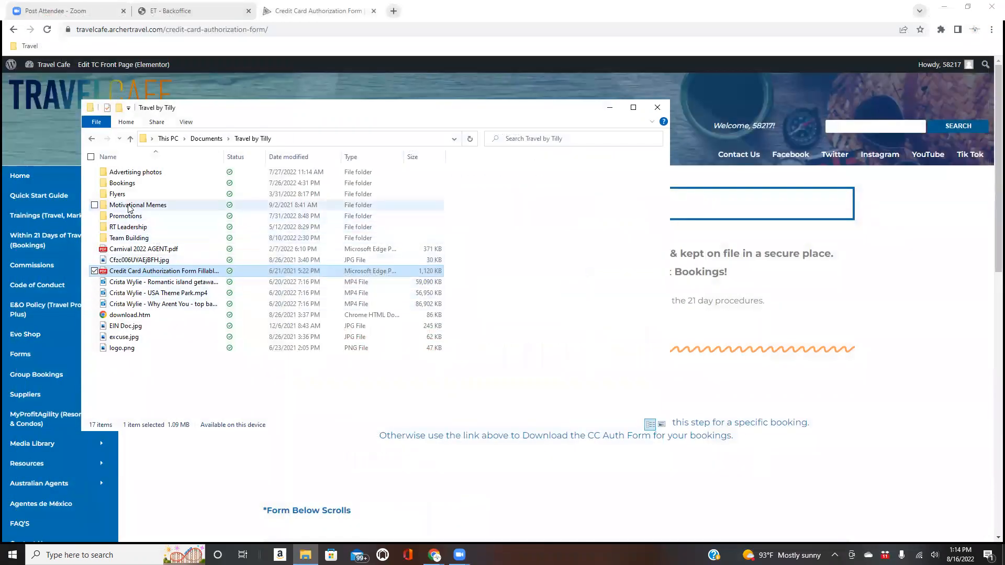
double_click(121, 183)
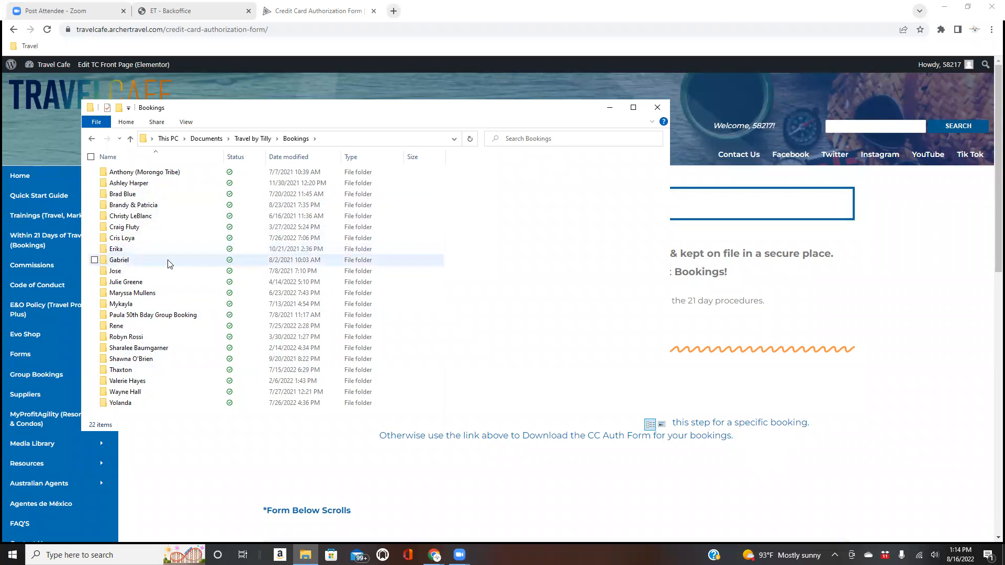
- Look through the 50th birthday group and another client's booking folders, then close Bookings
double_click(180, 316)
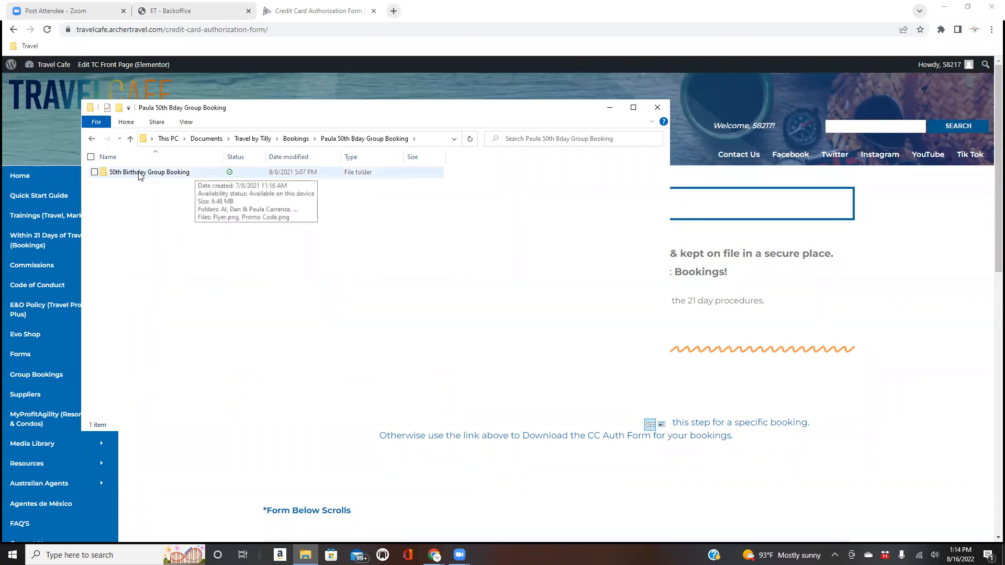
key(alt+Left)
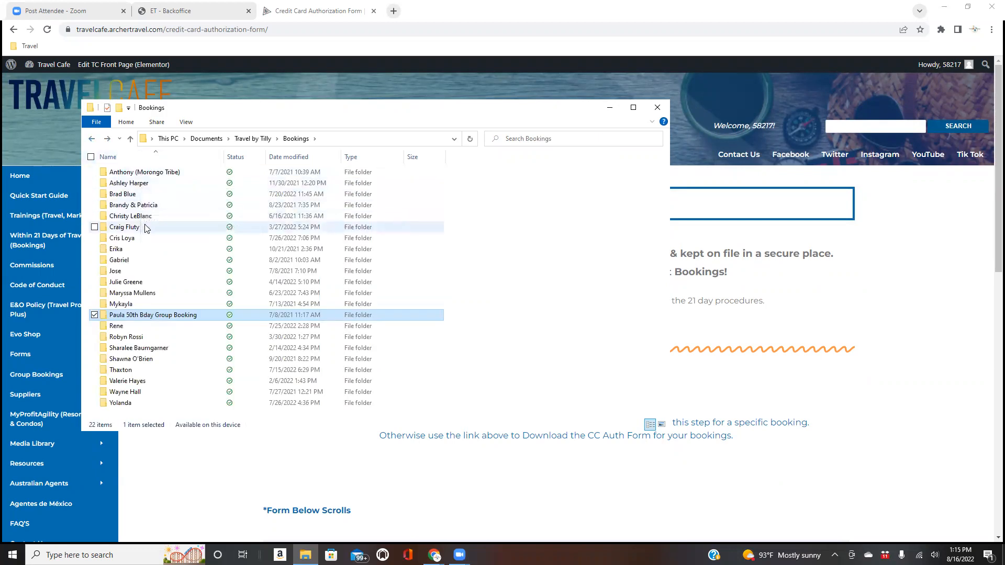
double_click(145, 196)
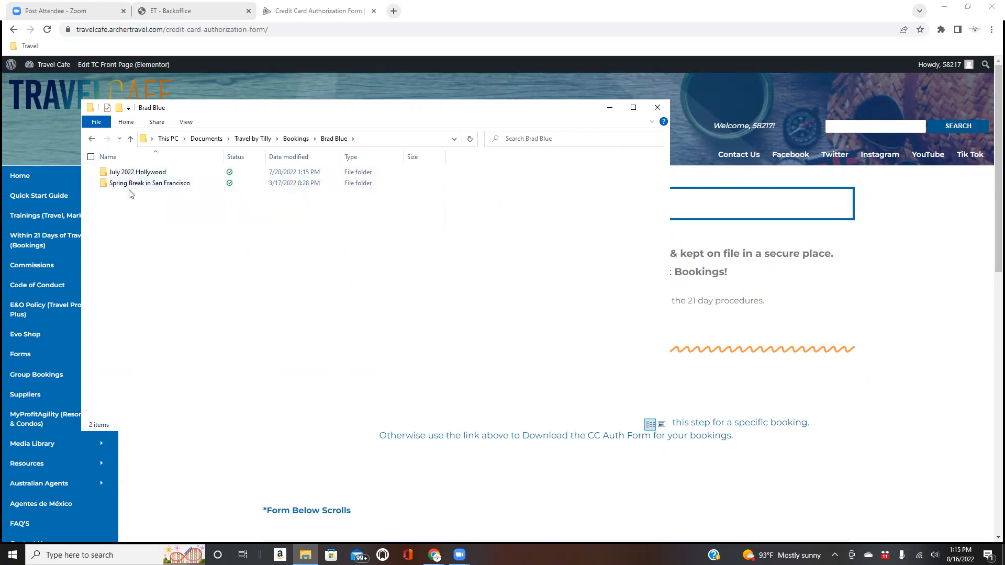
click(93, 140)
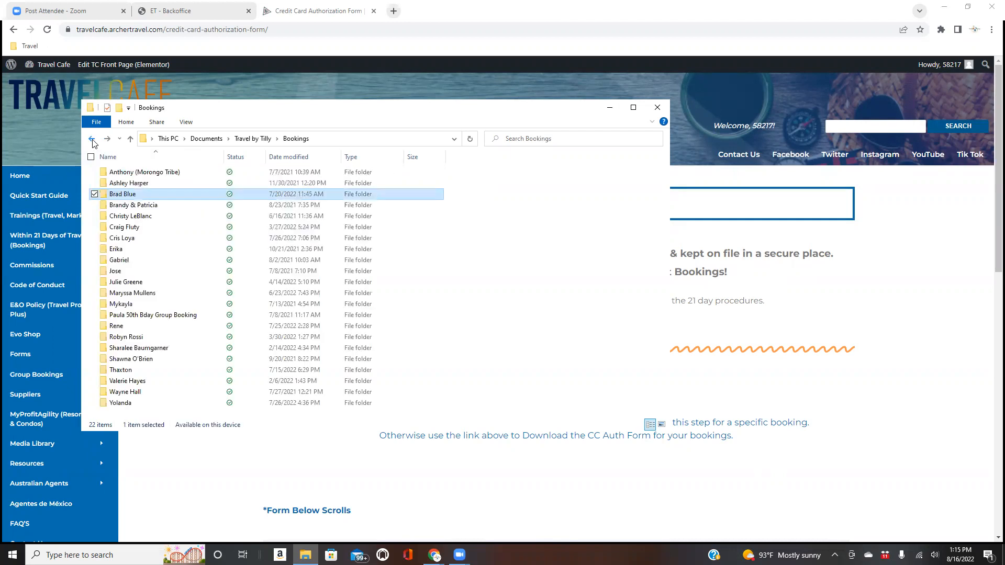
click(659, 111)
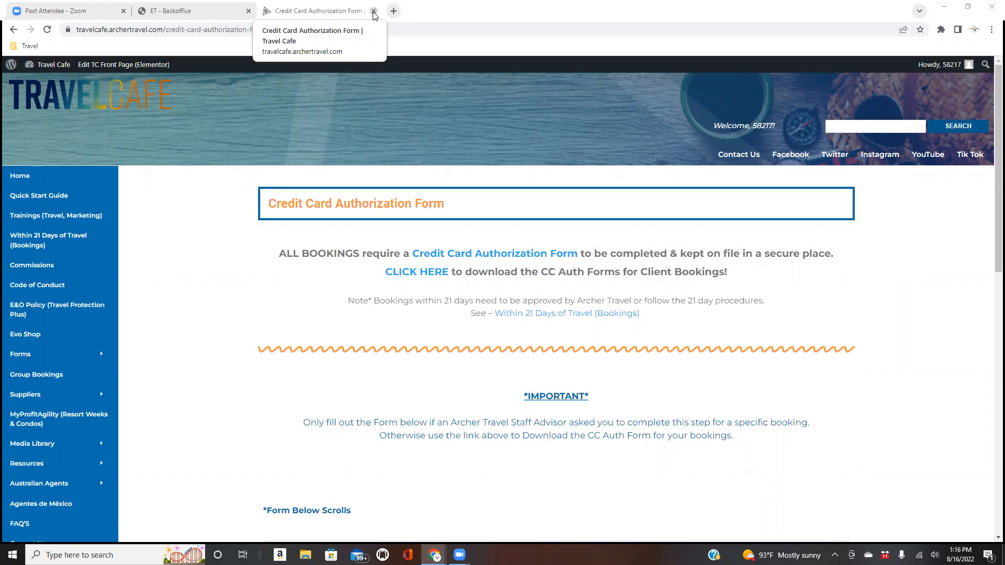
click(200, 11)
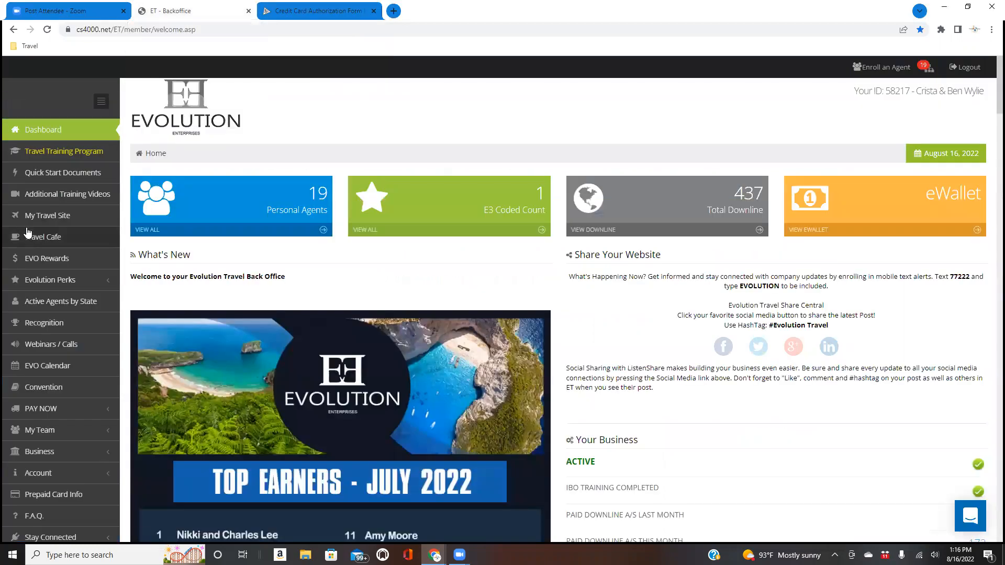
- Open My Travel Site and log in with the saved agent credentials
click(38, 215)
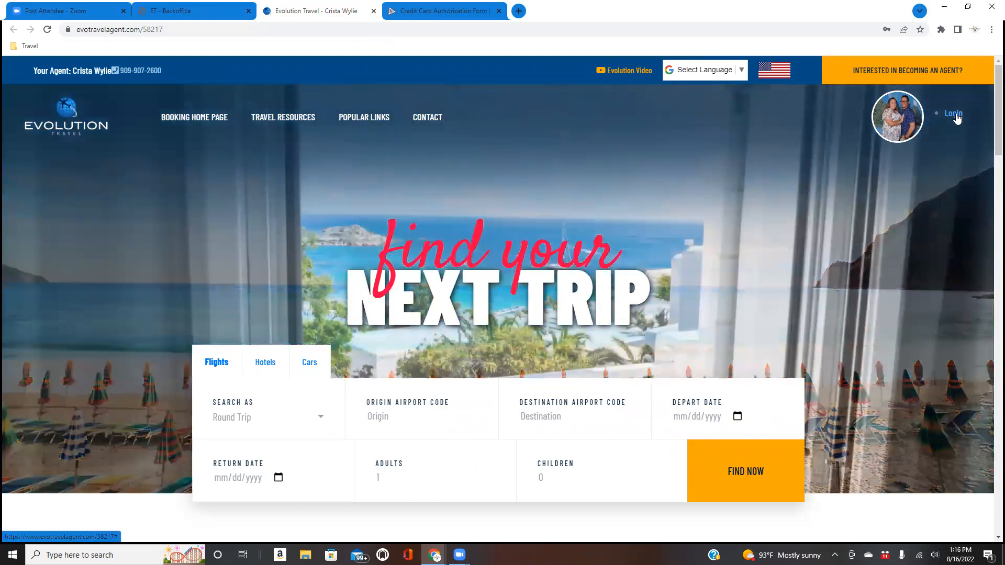
click(954, 114)
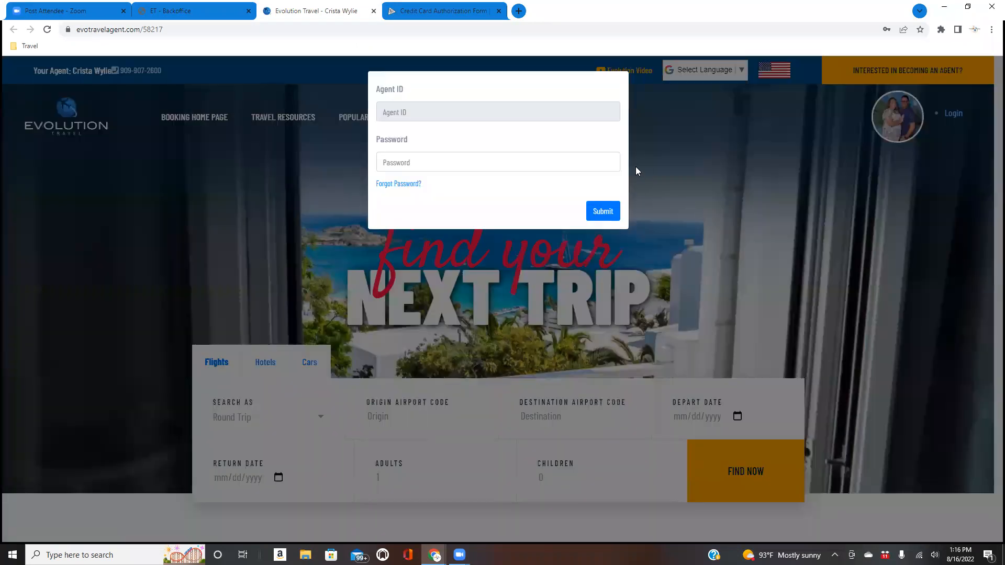
click(545, 109)
click(479, 146)
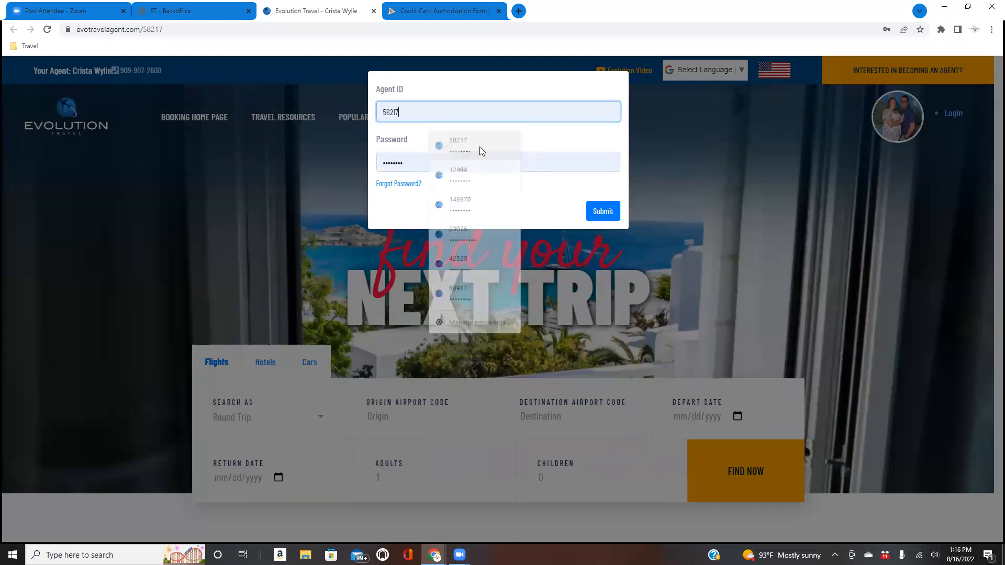
click(601, 212)
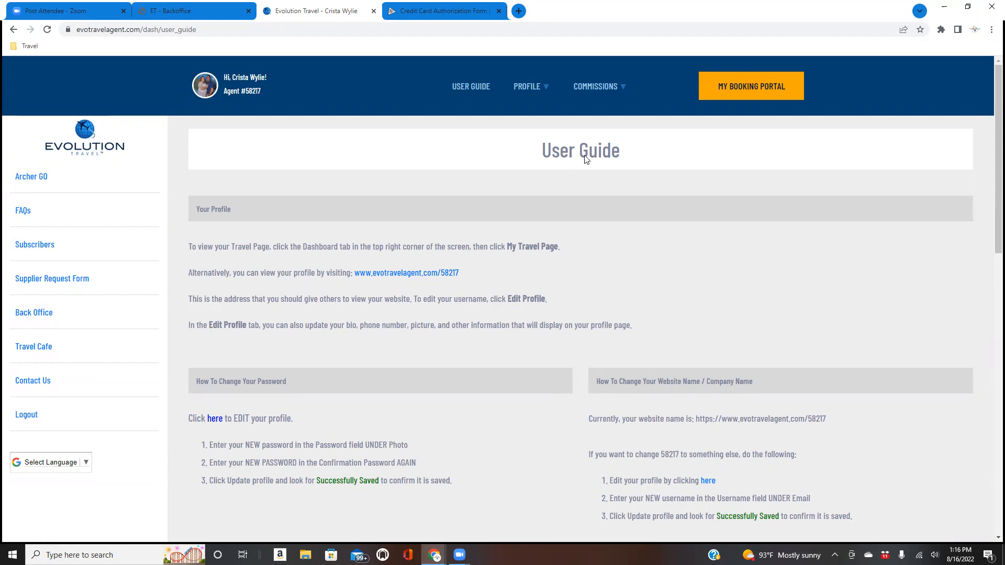
- Open the Commission Tracking Form from the COMMISSIONS menu
mouse_move(607, 90)
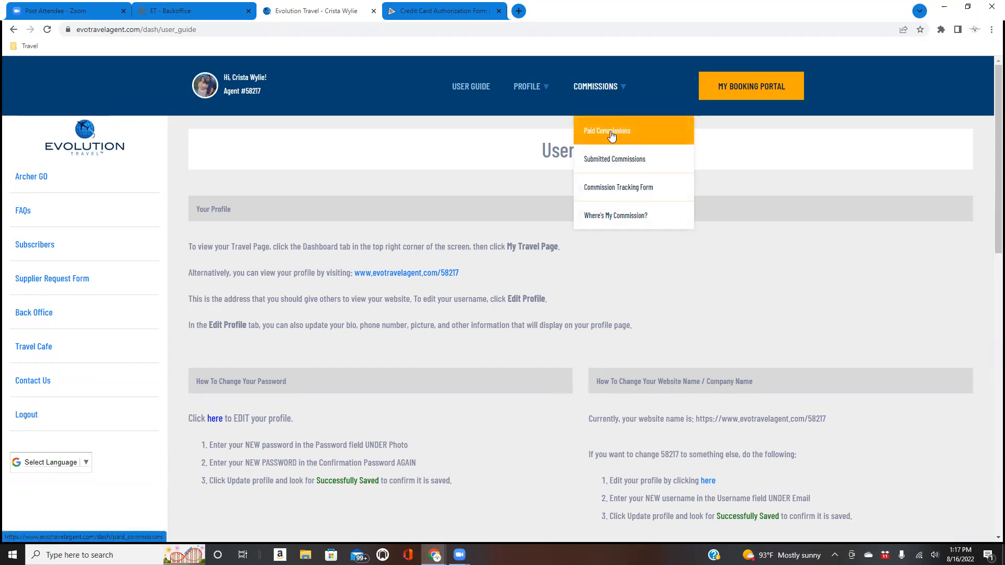
click(613, 193)
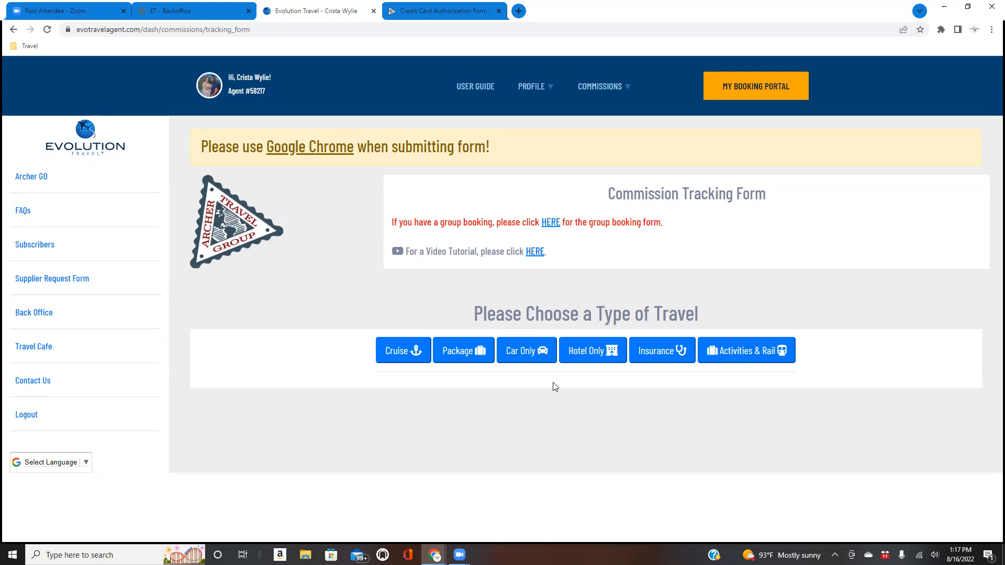
- Choose Package as the travel type and go through the traveler name, phone and email fields
click(466, 354)
scroll(733, 397, down, 4)
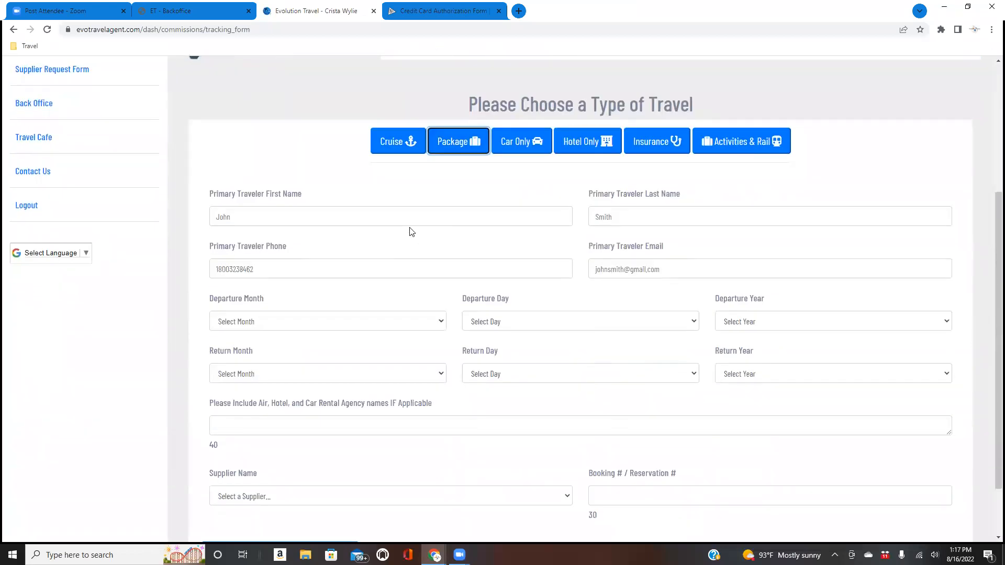
click(415, 217)
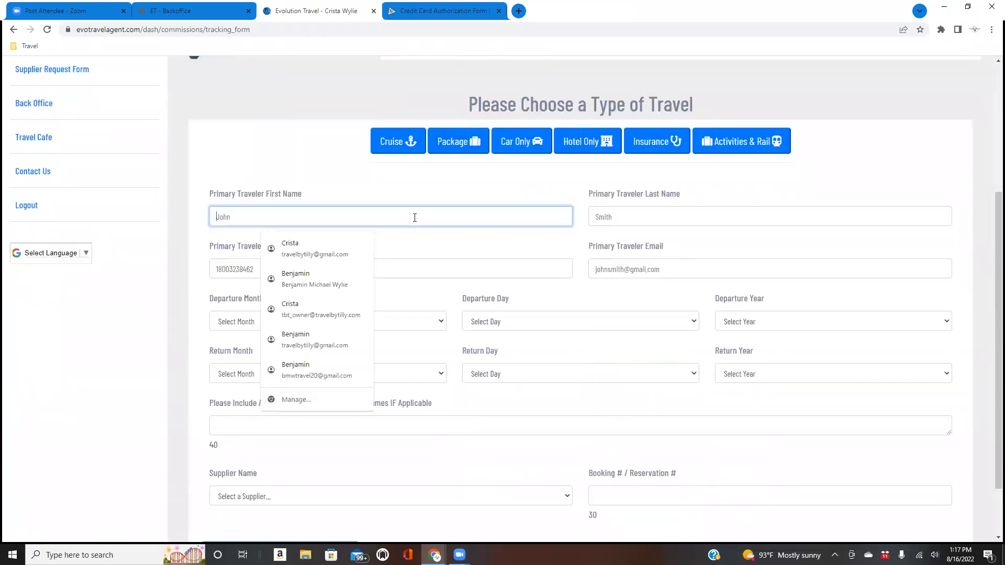
click(634, 211)
click(520, 221)
click(628, 215)
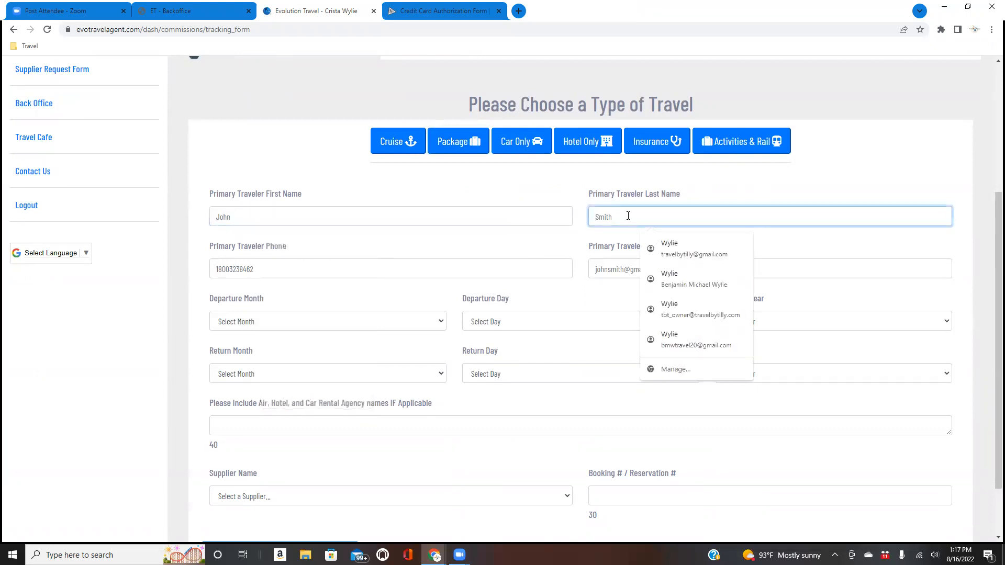
click(432, 266)
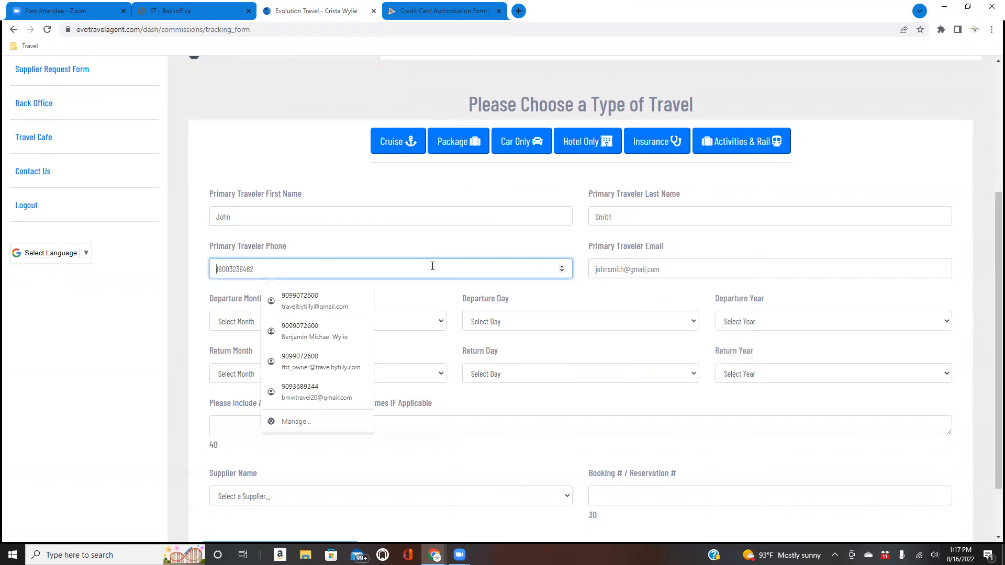
click(633, 268)
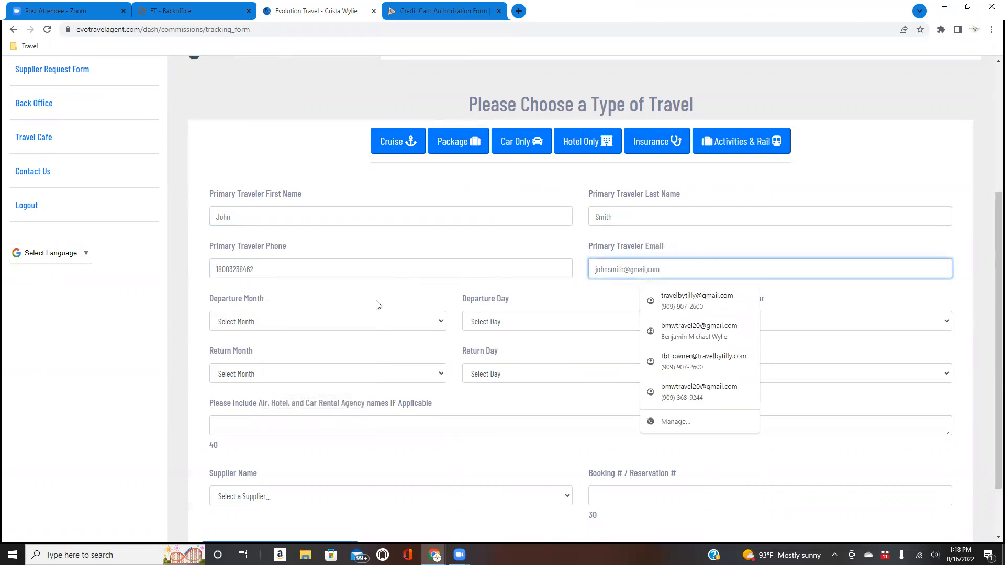
- Autofill the primary traveler's name, phone and email from the saved contact entry
click(365, 322)
click(363, 321)
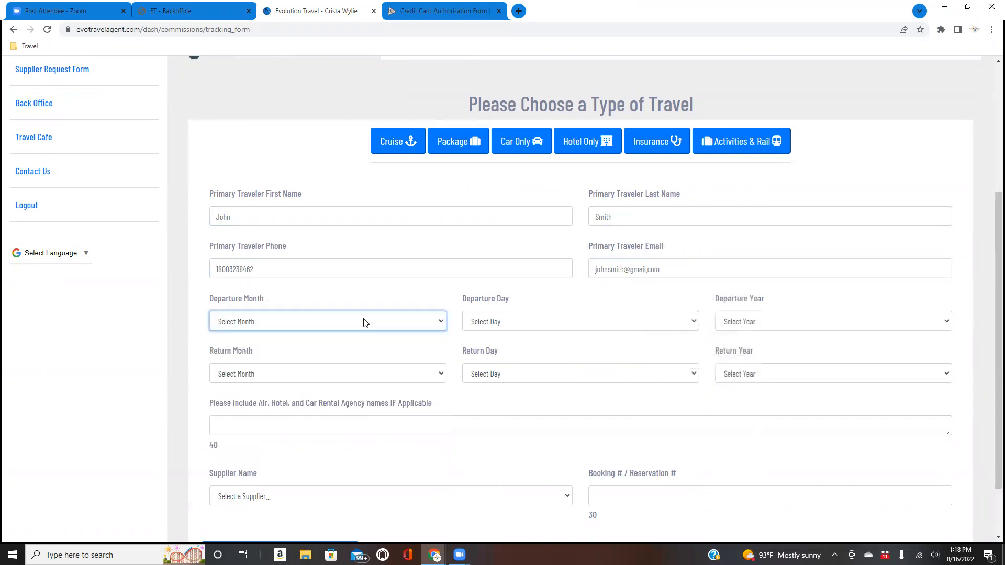
click(349, 374)
scroll(351, 375, down, 2)
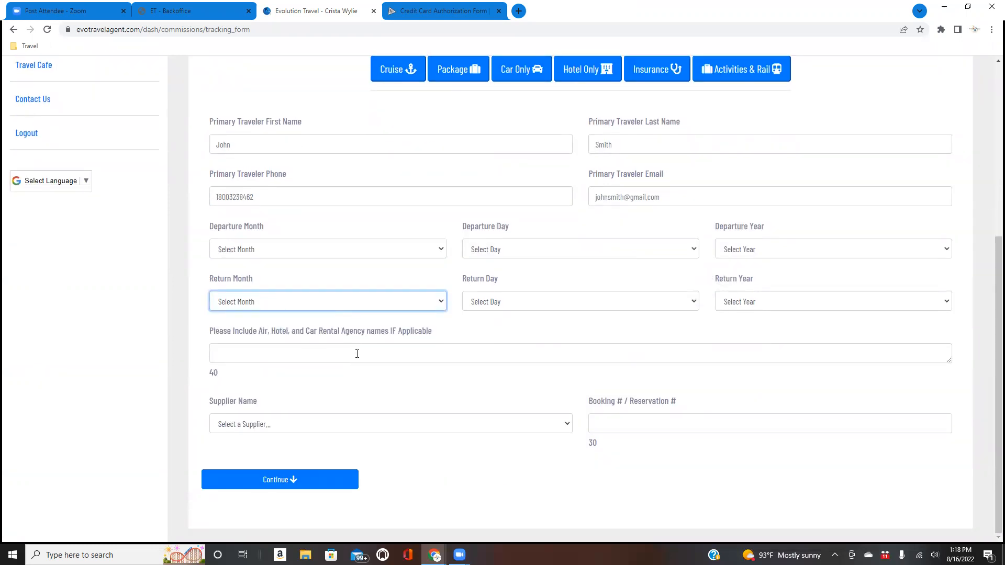
click(383, 137)
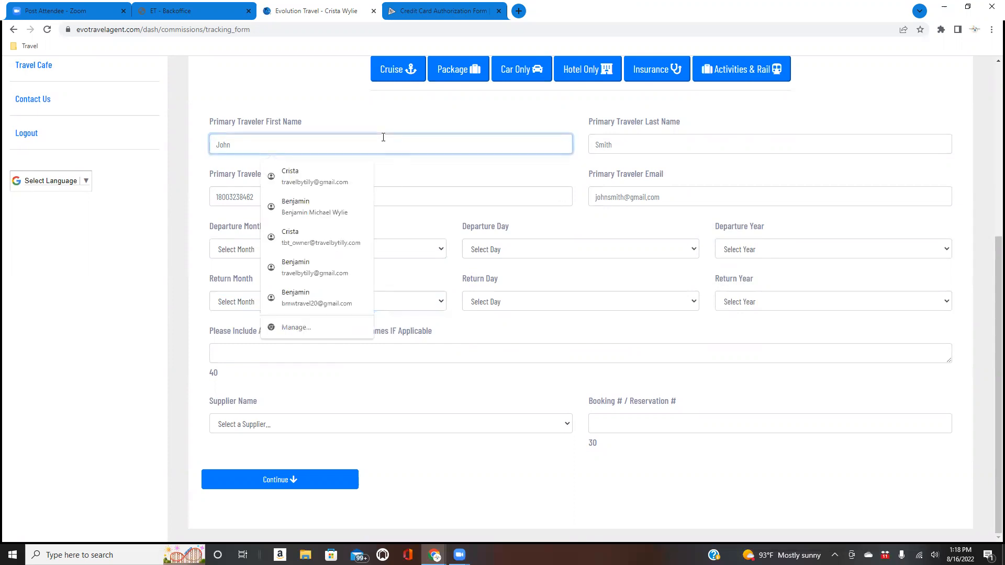
click(356, 176)
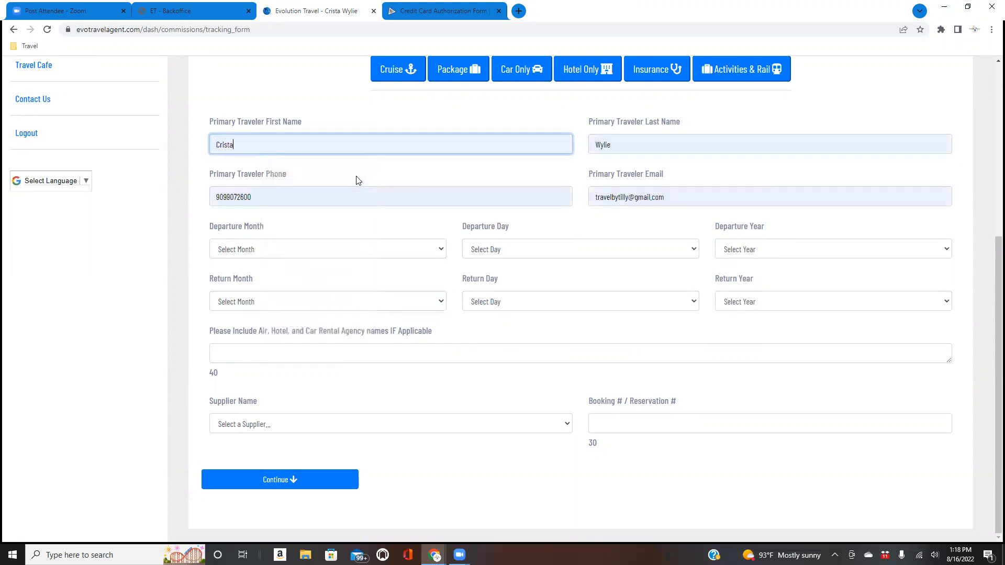
click(403, 254)
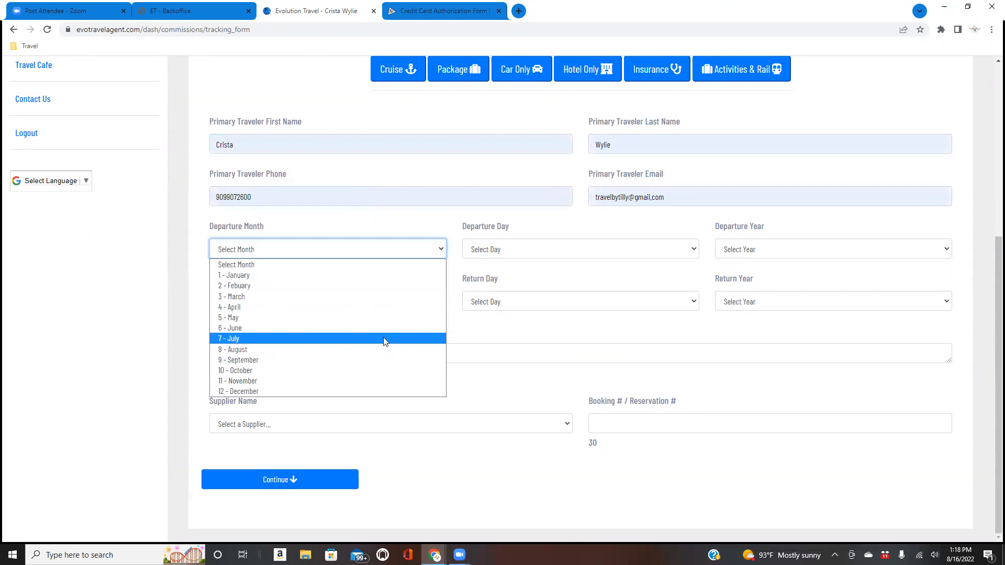
- Set the departure date to March 8, 2023 and the return date to March 17, 2023
click(382, 296)
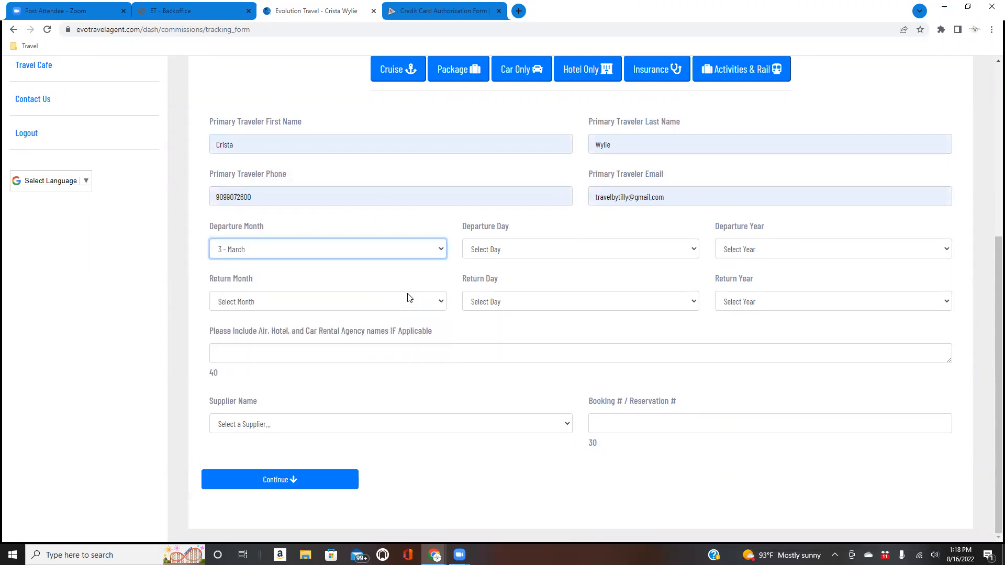
click(486, 250)
click(502, 348)
click(749, 251)
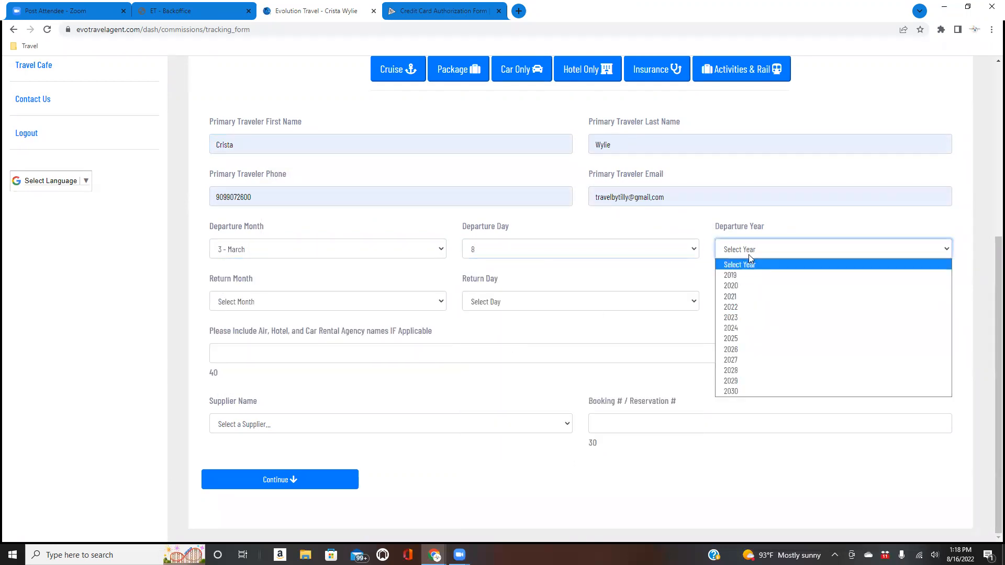
click(743, 317)
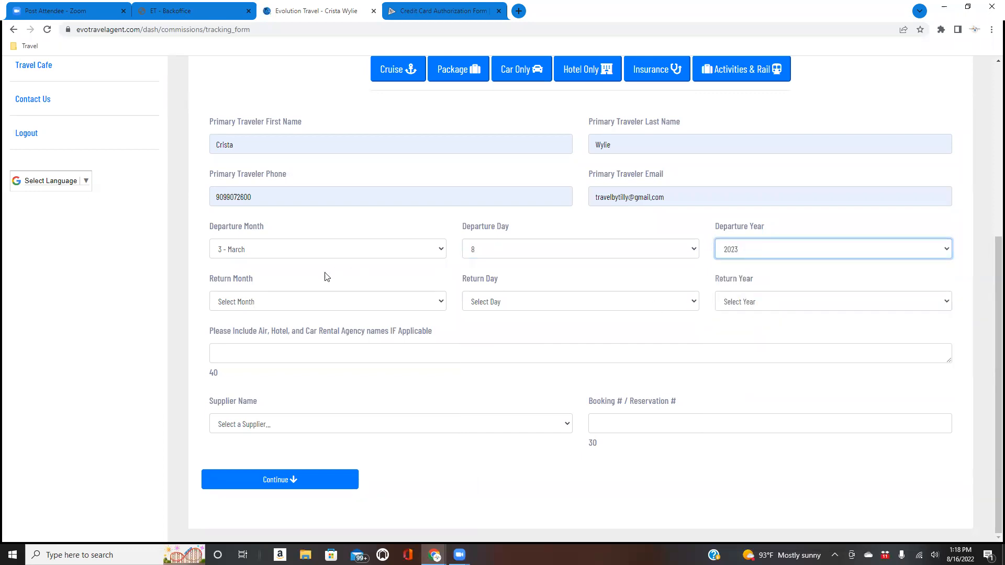
click(312, 302)
click(313, 350)
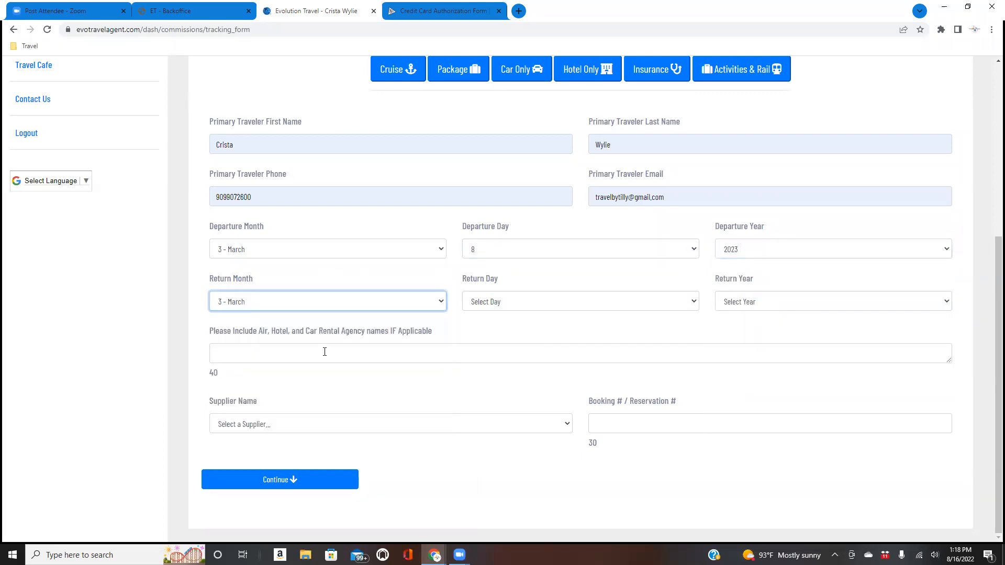
click(502, 307)
click(513, 497)
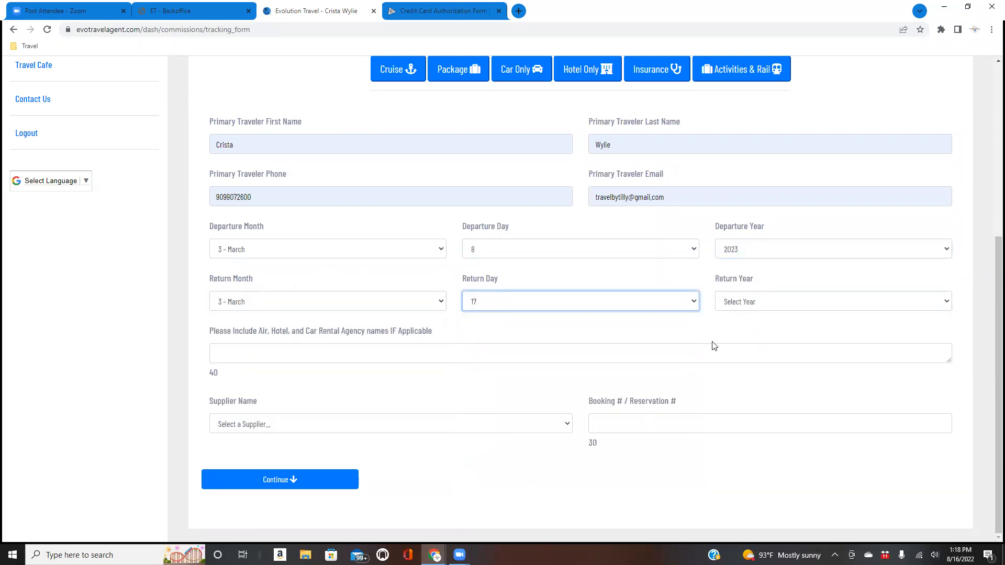
click(741, 309)
click(735, 370)
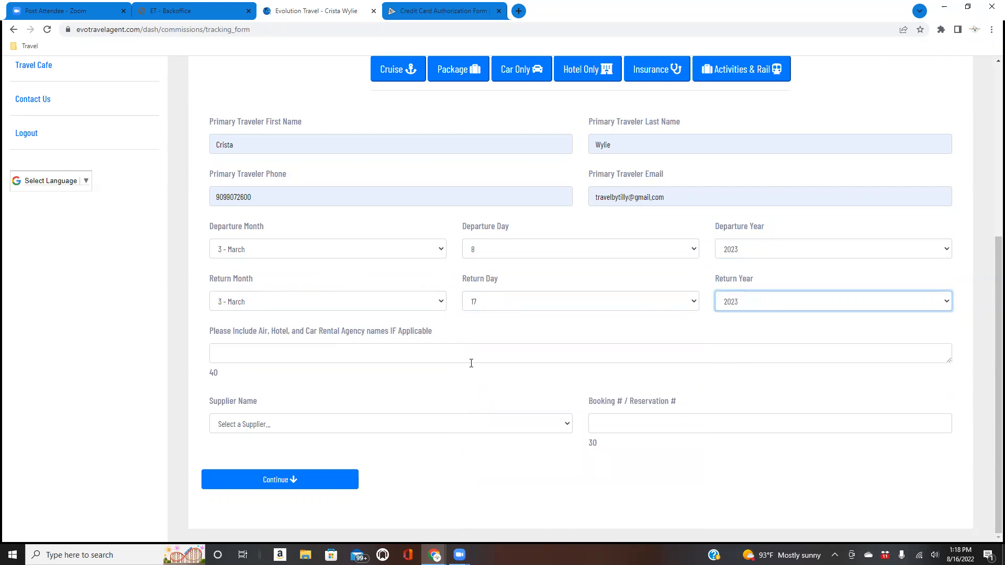
- Enter 'aa/sandals' as the air, hotel and car agency names and choose supplier SANDALS
click(394, 352)
text(aa)
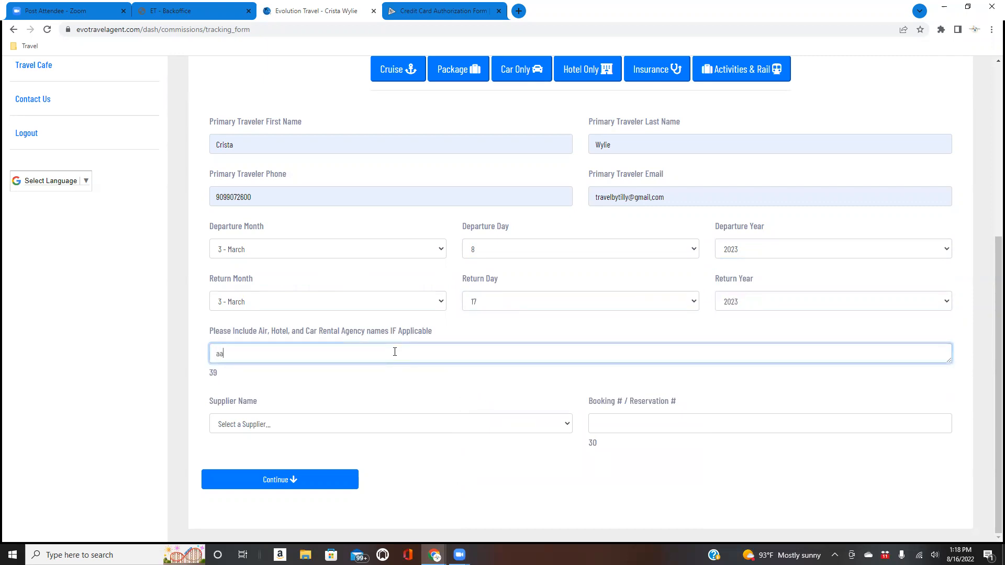
text(/sandals)
click(358, 424)
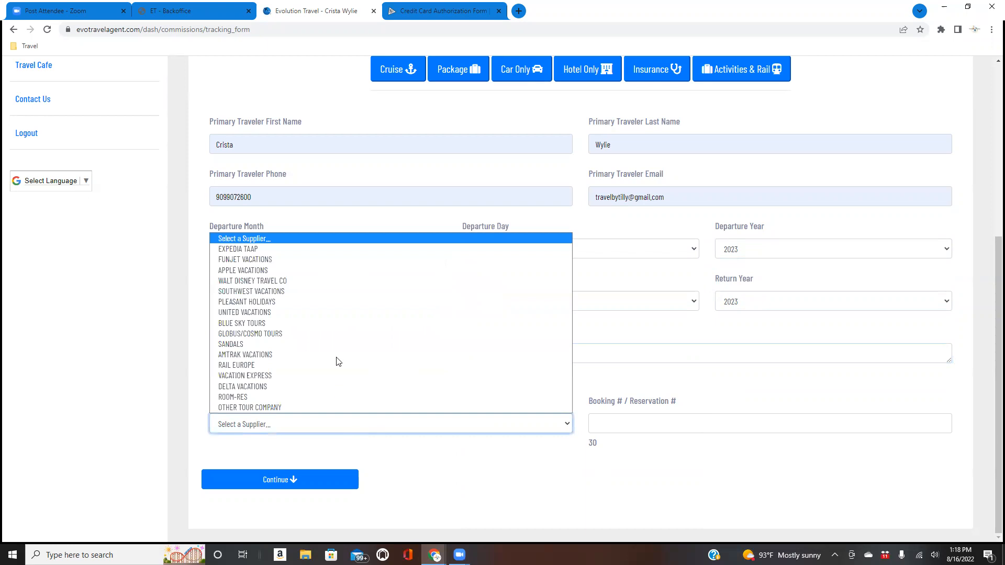
click(307, 345)
- Replace the rejected booking number with a valid eight-digit booking number and continue
click(663, 422)
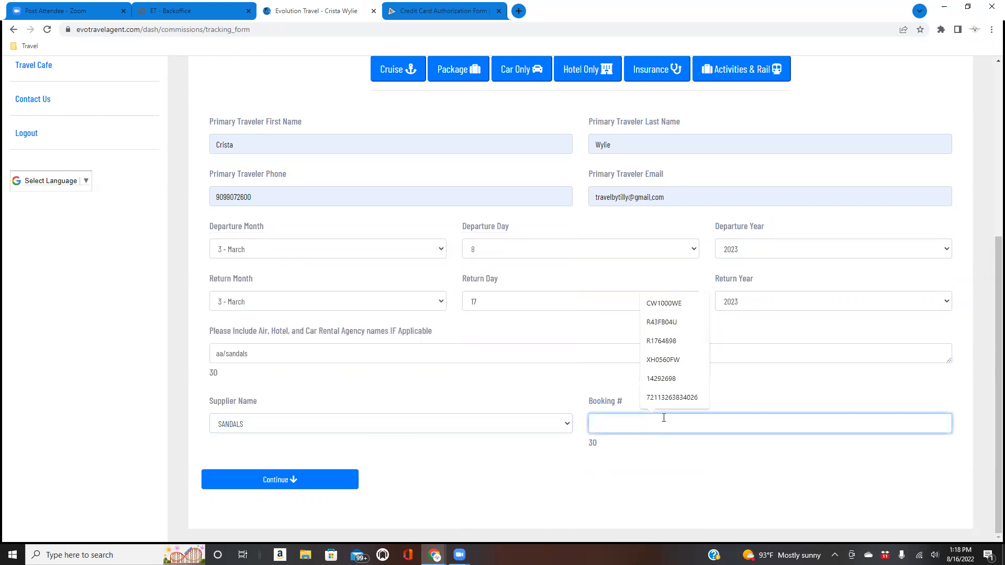
text(asdfasfasdg)
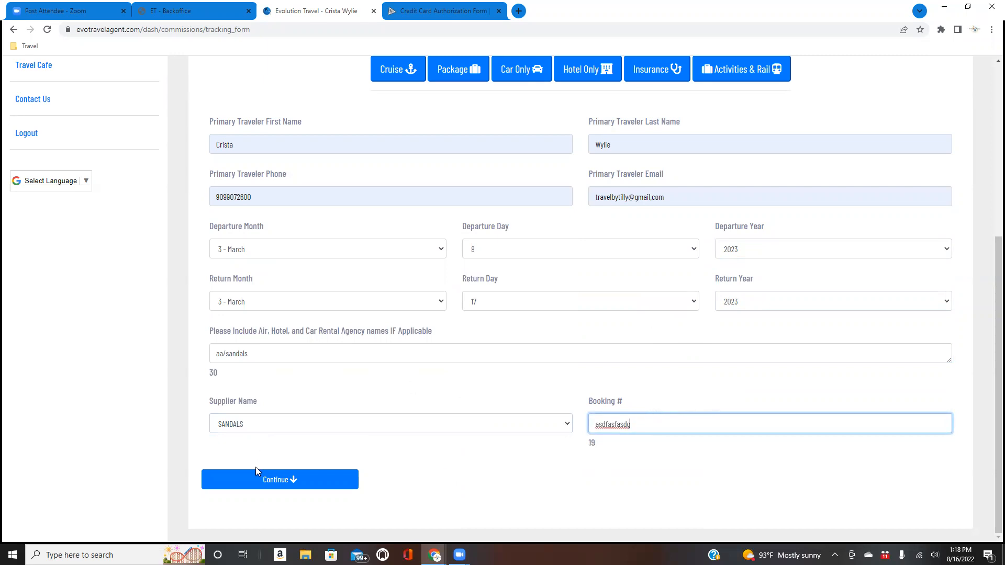
click(270, 481)
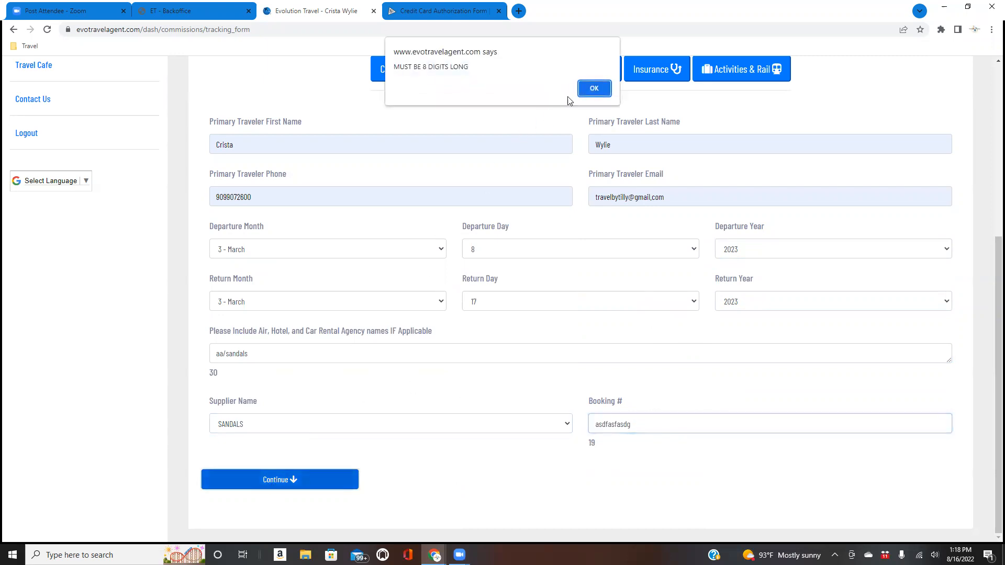
click(592, 86)
drag(643, 422, 574, 425)
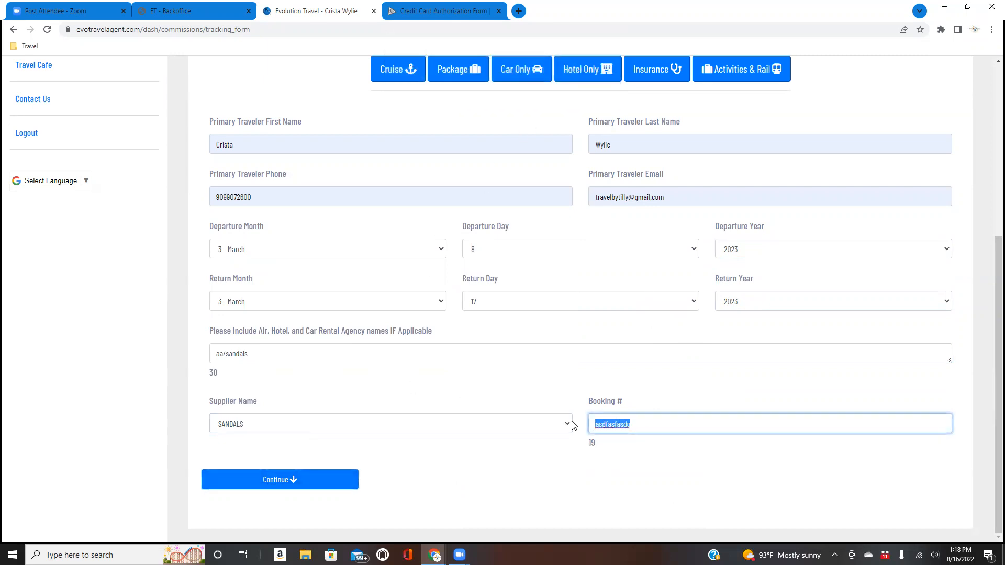
text(12345678)
click(346, 480)
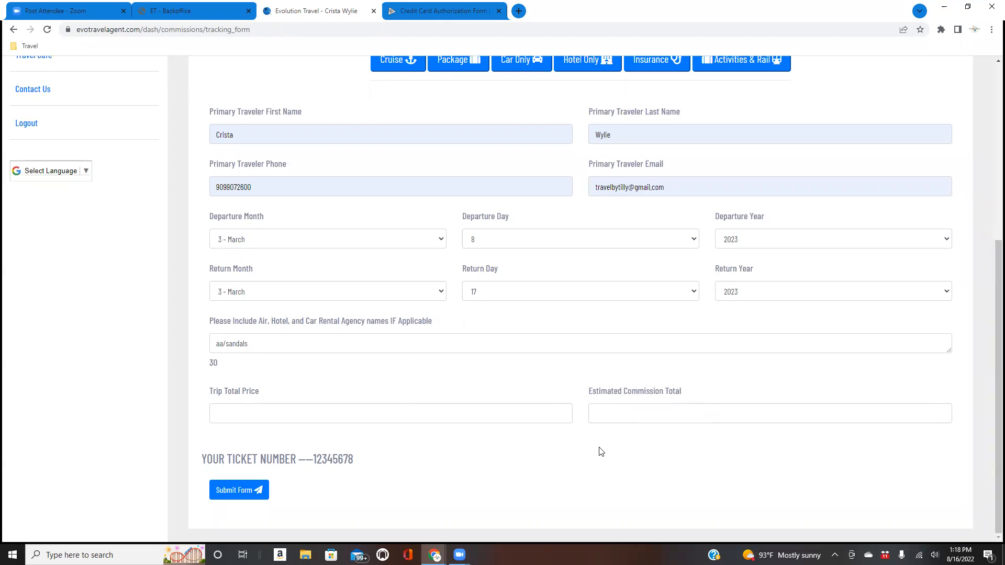
- Enter a 3200 trip total and 600 estimated commission, then submit the commission form
click(446, 412)
text(3200)
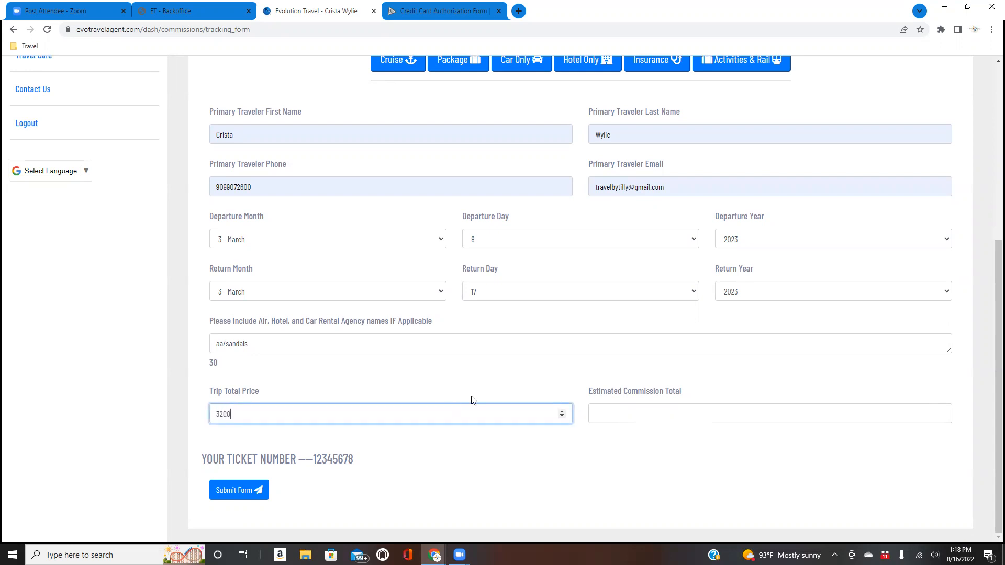
click(619, 415)
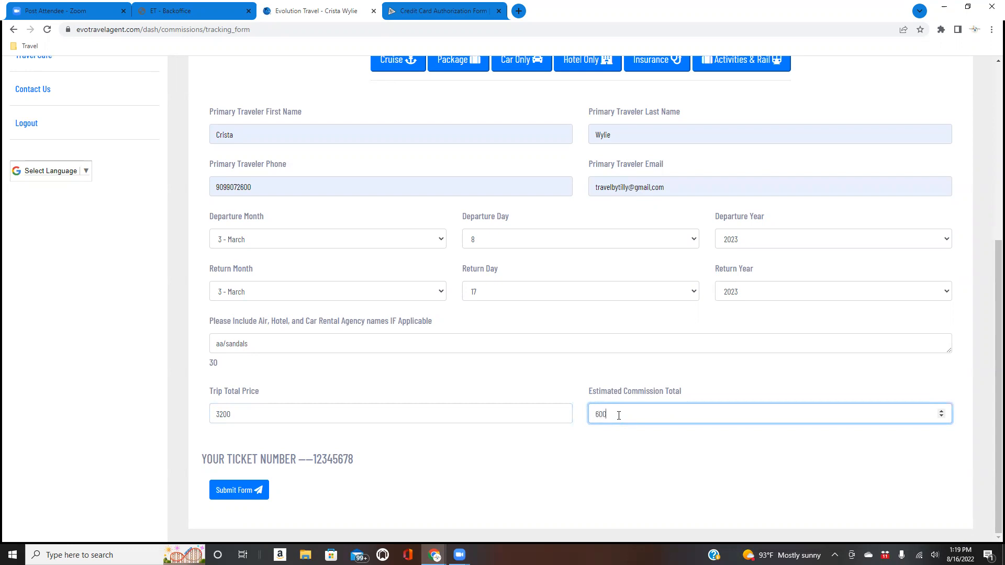
click(242, 496)
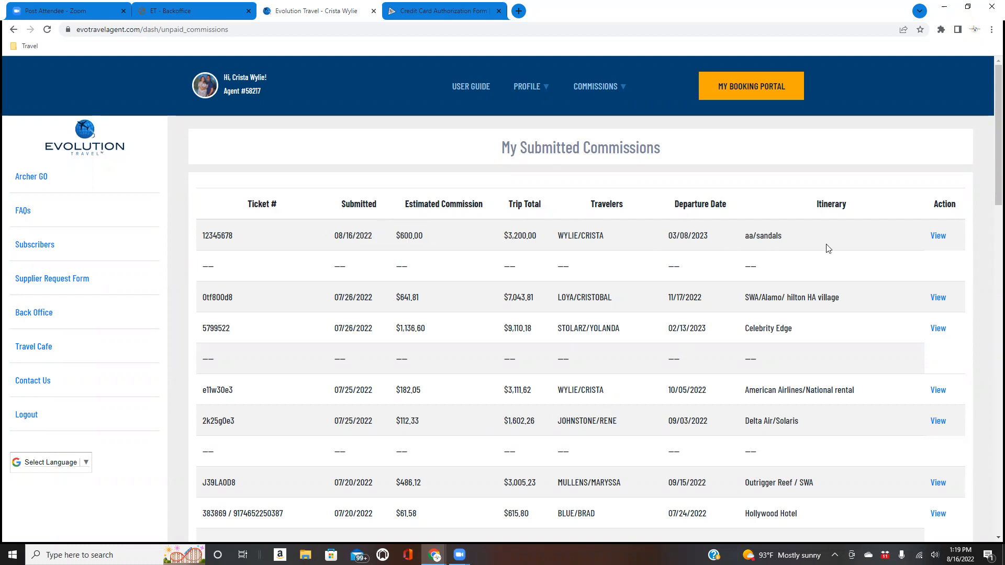
- Review the top aa/sandals submission's full details, then delete it and confirm
click(937, 237)
scroll(781, 254, down, 1)
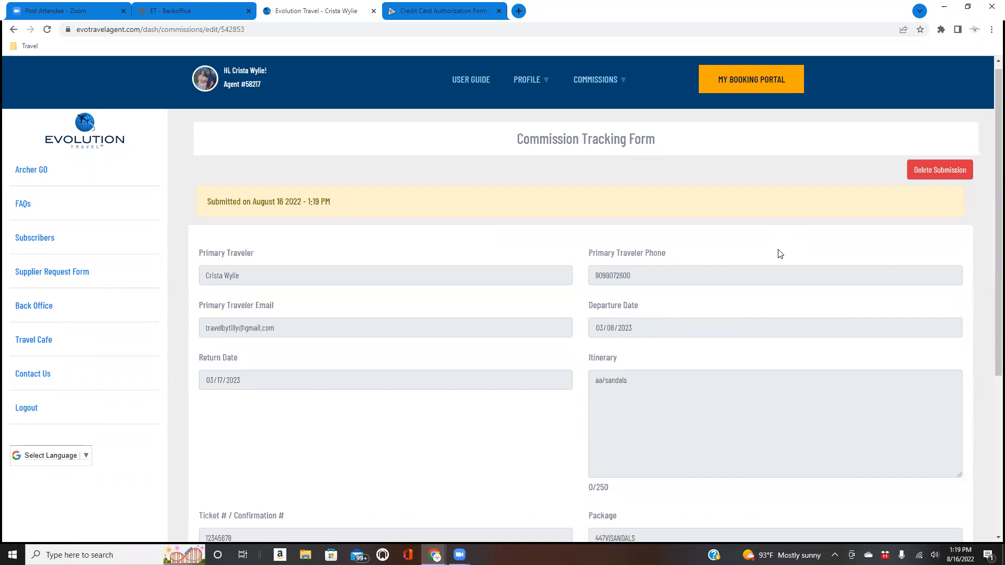
scroll(780, 254, down, 1)
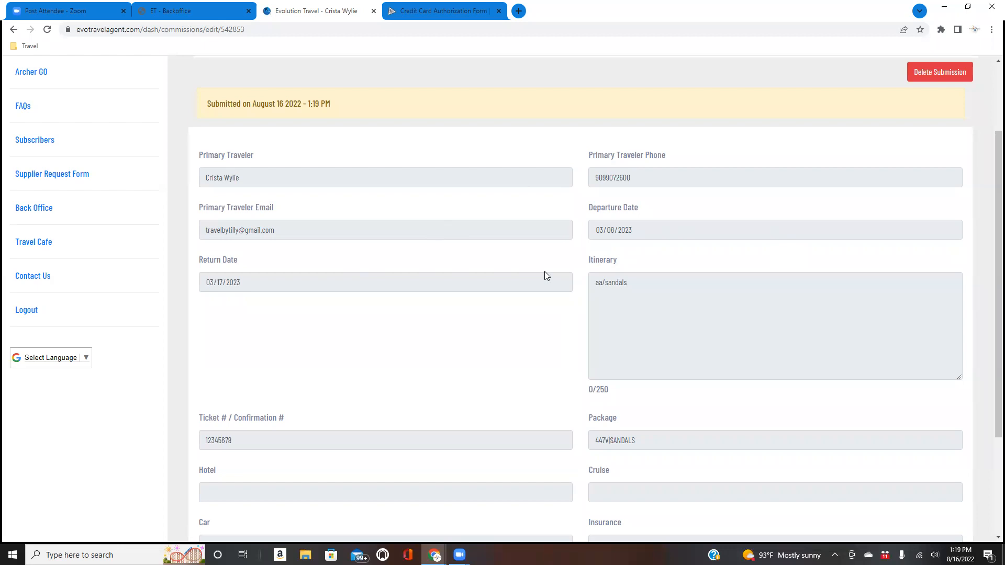
scroll(544, 271, down, 3)
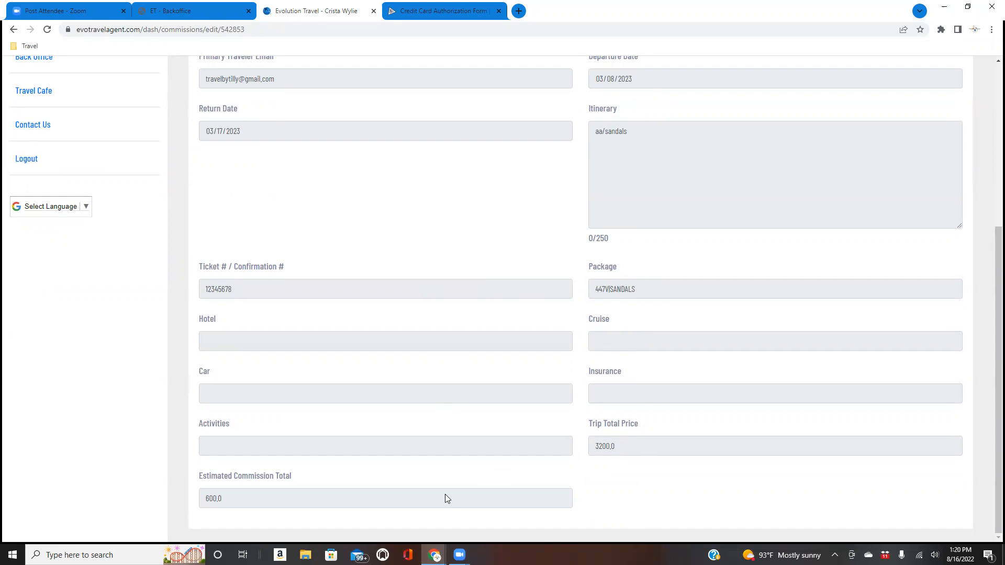
scroll(506, 468, up, 5)
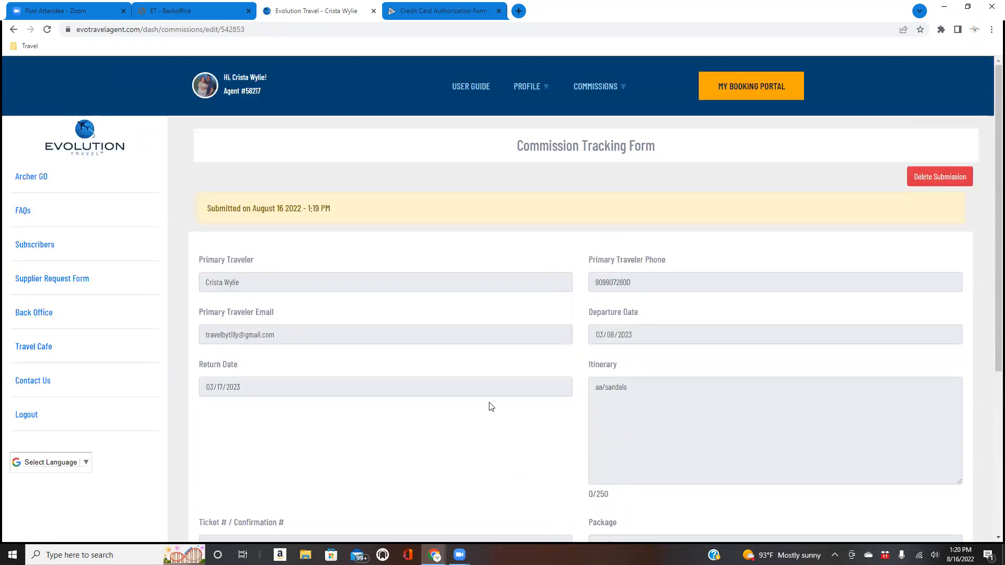
click(955, 179)
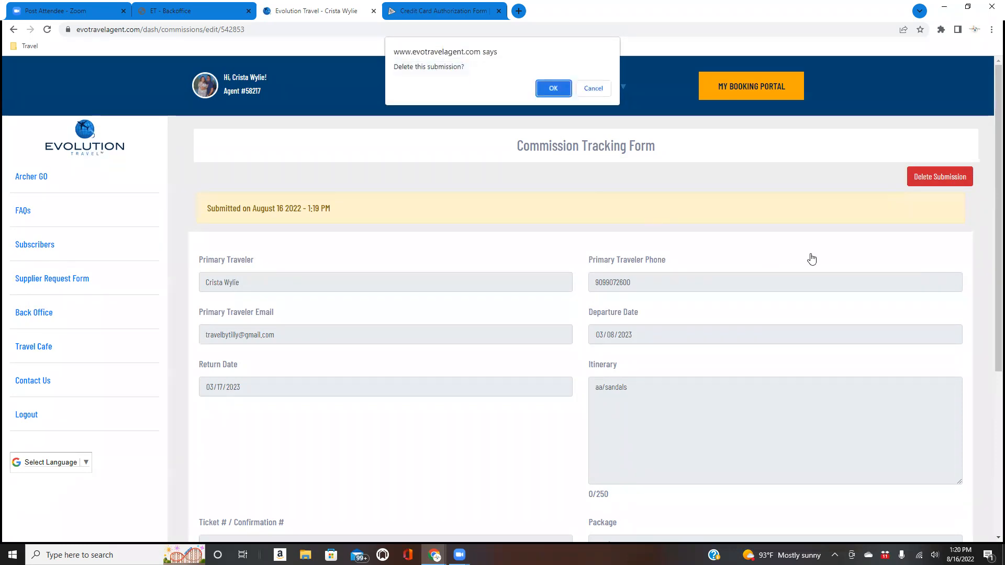
click(550, 89)
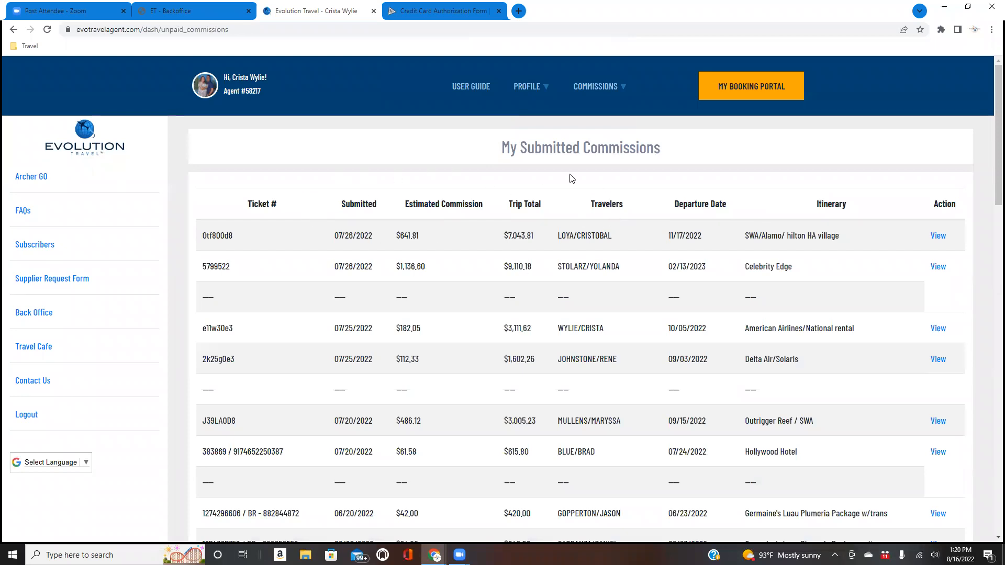
- Browse the submitted commissions list down to its three-page pager and back to the Commissions menu
scroll(600, 256, down, 15)
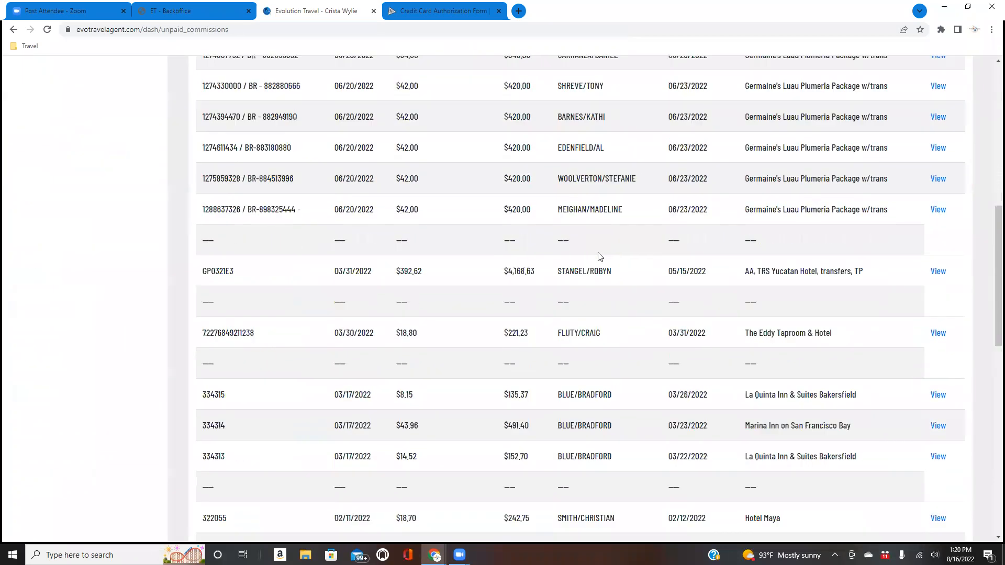
scroll(600, 256, down, 6)
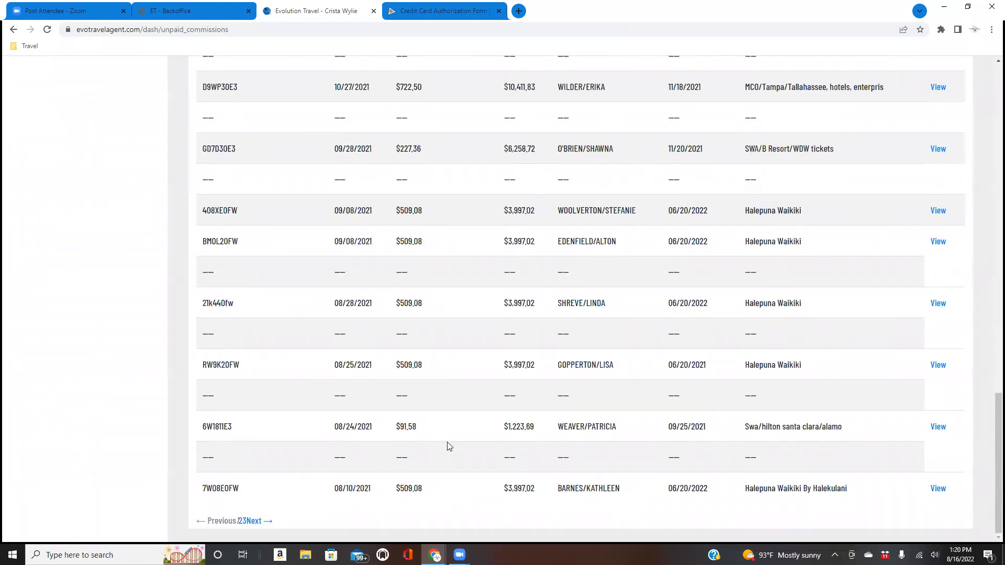
click(281, 499)
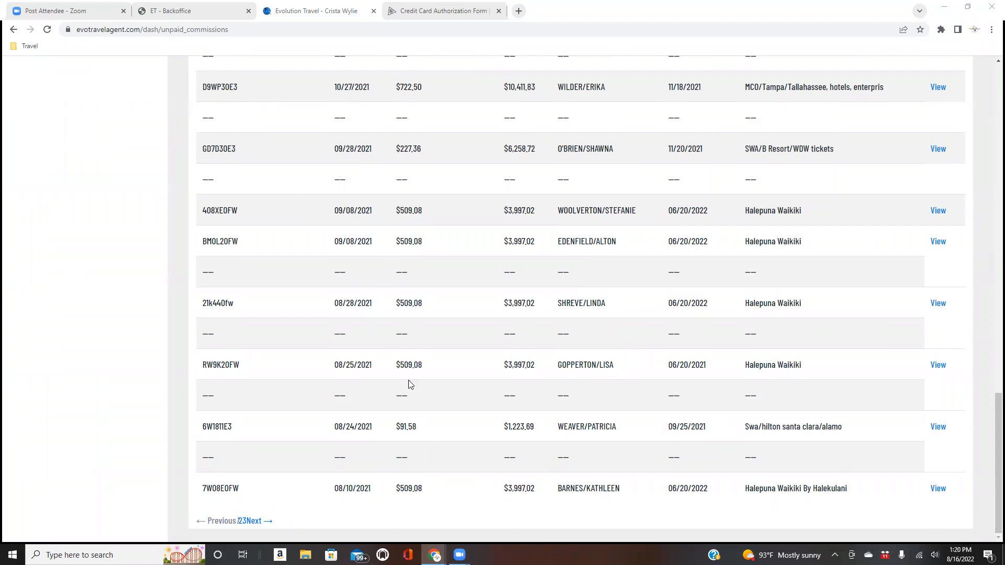
scroll(410, 385, up, 20)
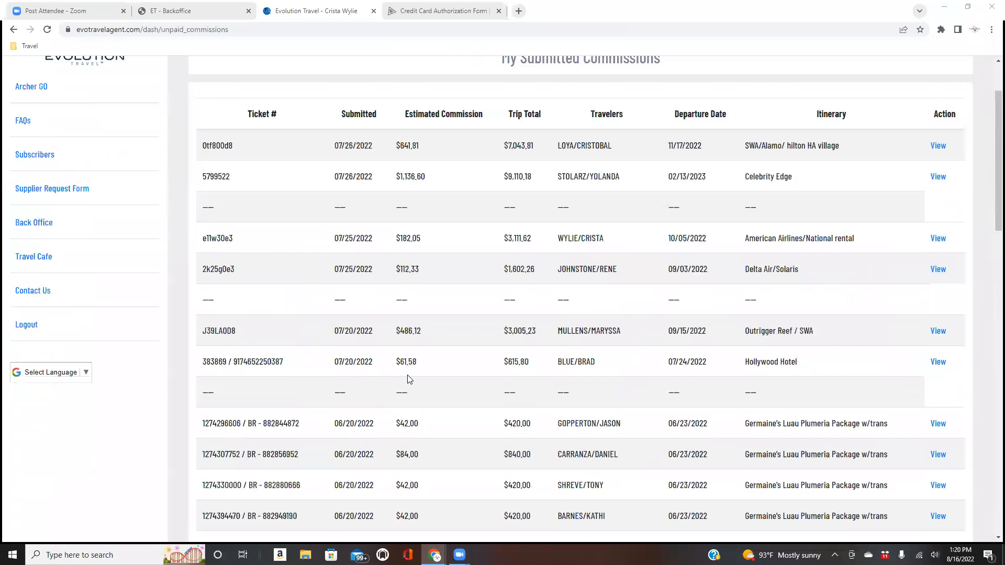
scroll(409, 379, up, 2)
mouse_move(610, 90)
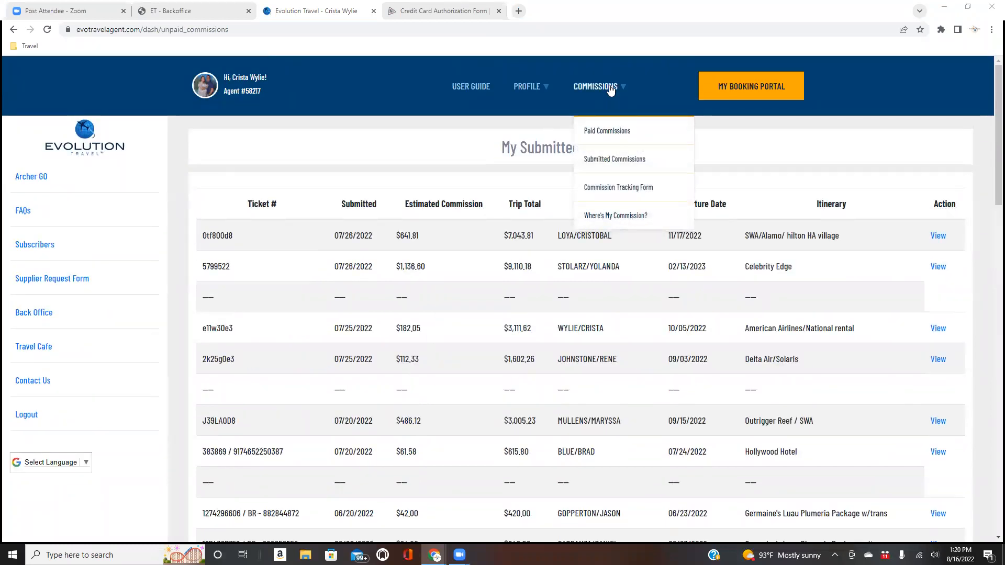
- Open Paid Commissions, expand 2022 and browse its $4,409.88 of paid tickets and date totals
click(607, 131)
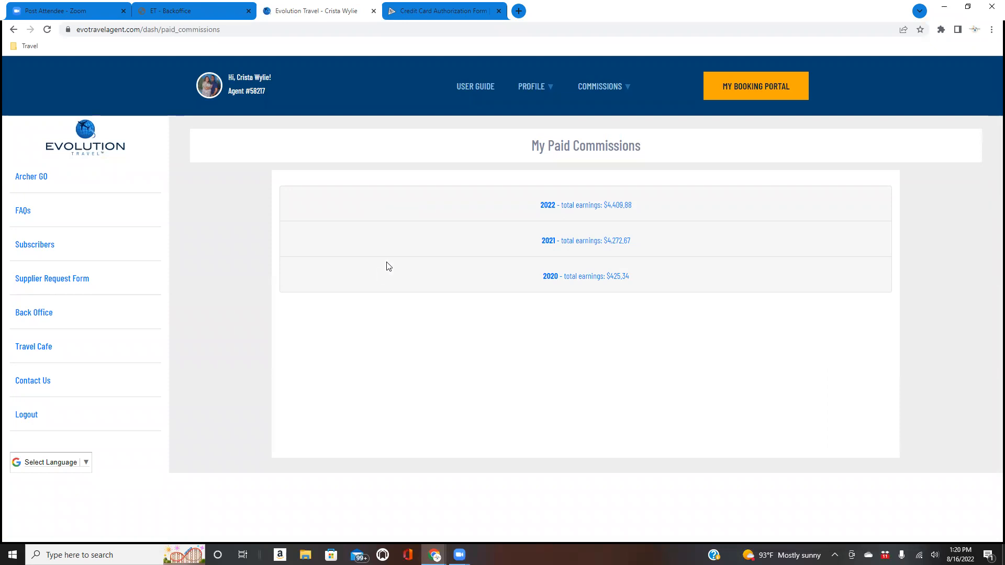
click(574, 206)
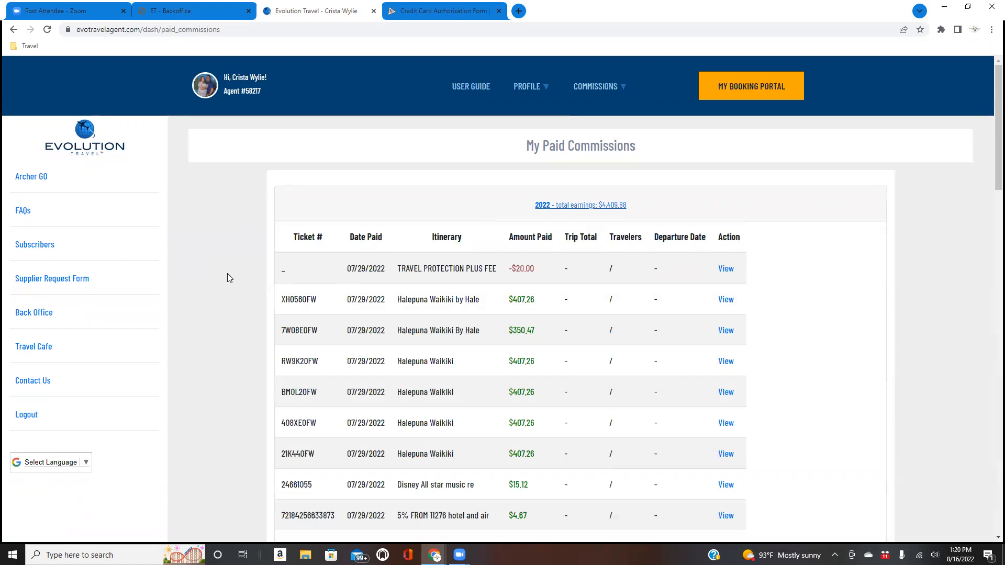
scroll(229, 277, down, 1)
scroll(230, 279, down, 1)
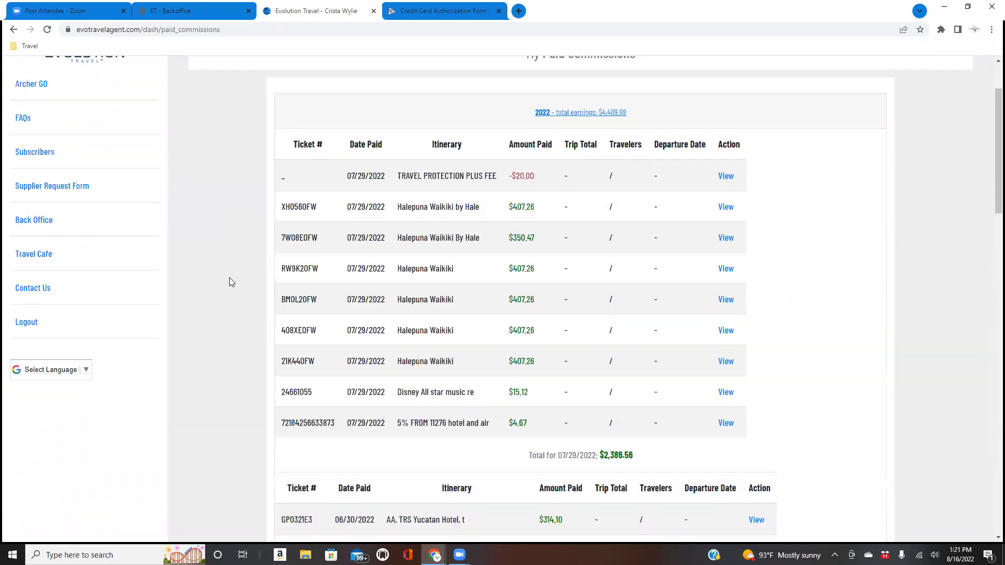
scroll(230, 282, down, 1)
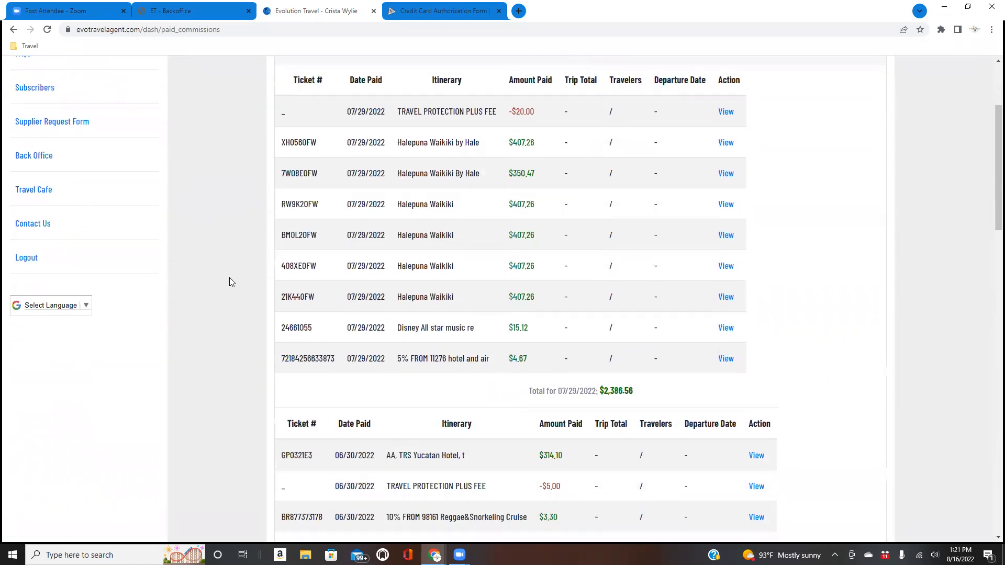
scroll(229, 283, down, 1)
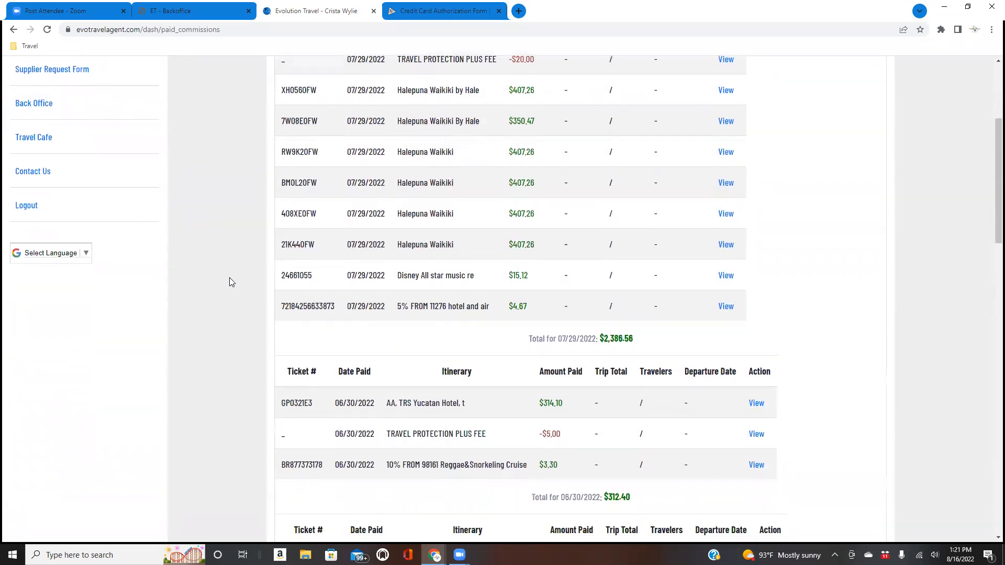
scroll(230, 283, down, 1)
scroll(230, 283, down, 2)
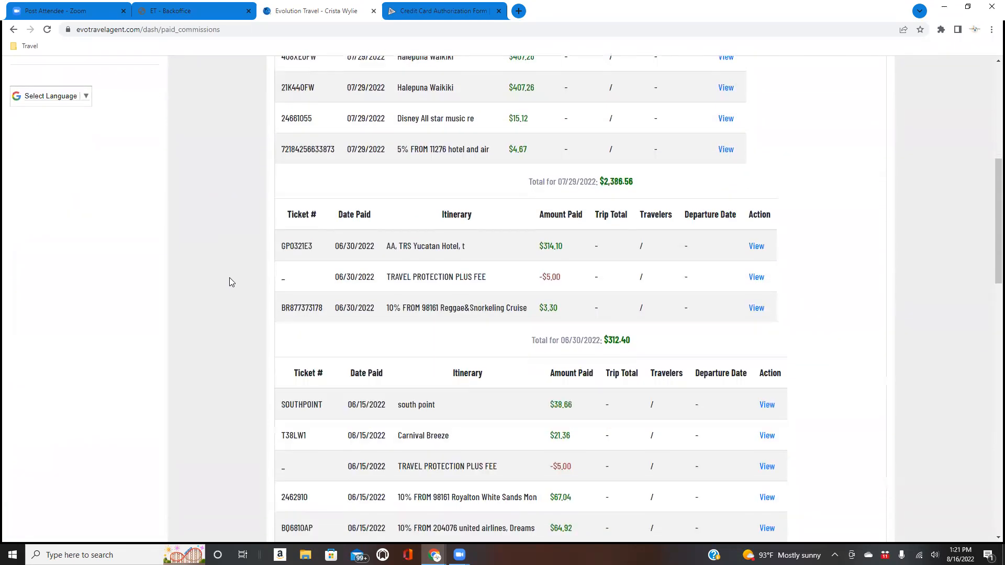
scroll(230, 282, down, 7)
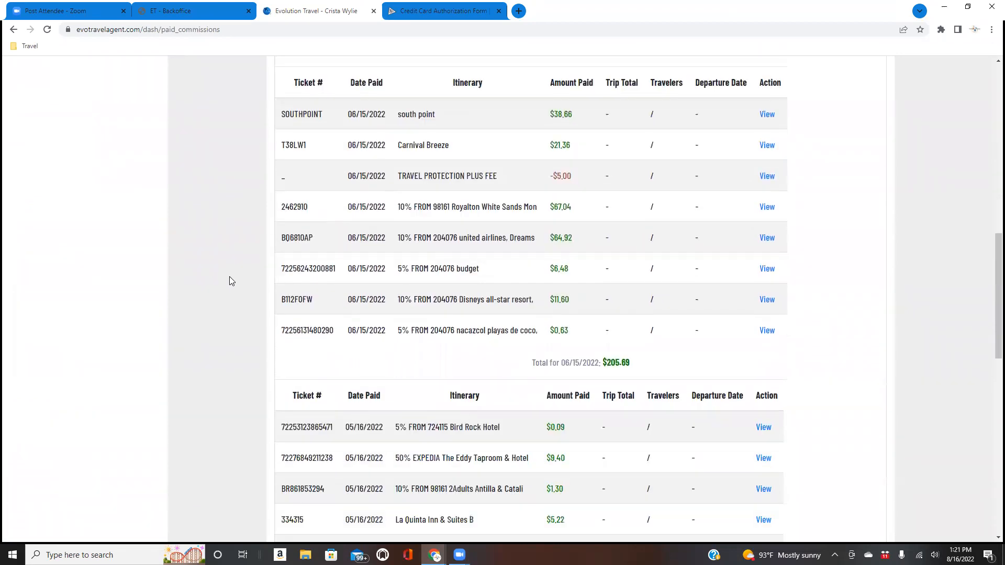
scroll(231, 281, down, 9)
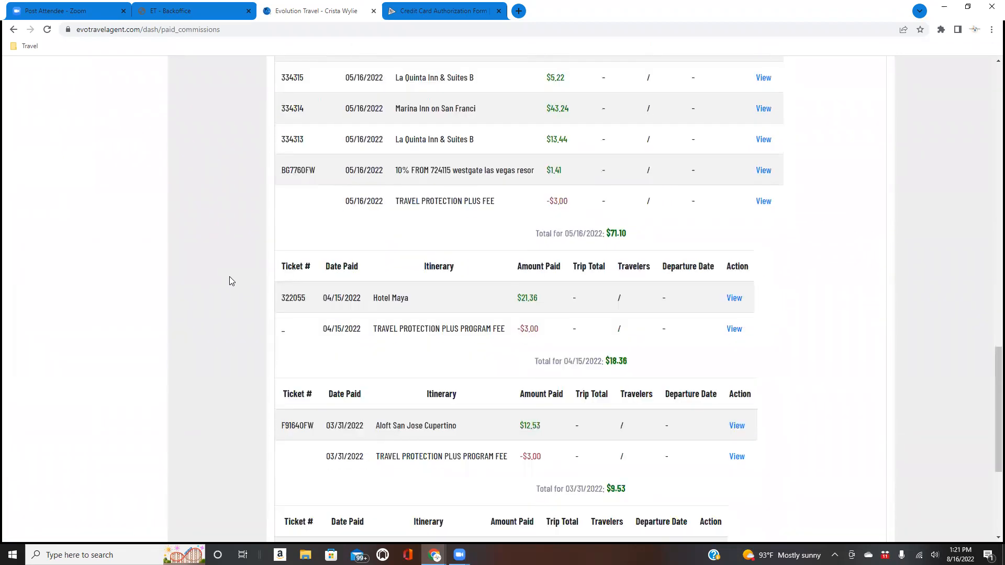
scroll(230, 281, down, 3)
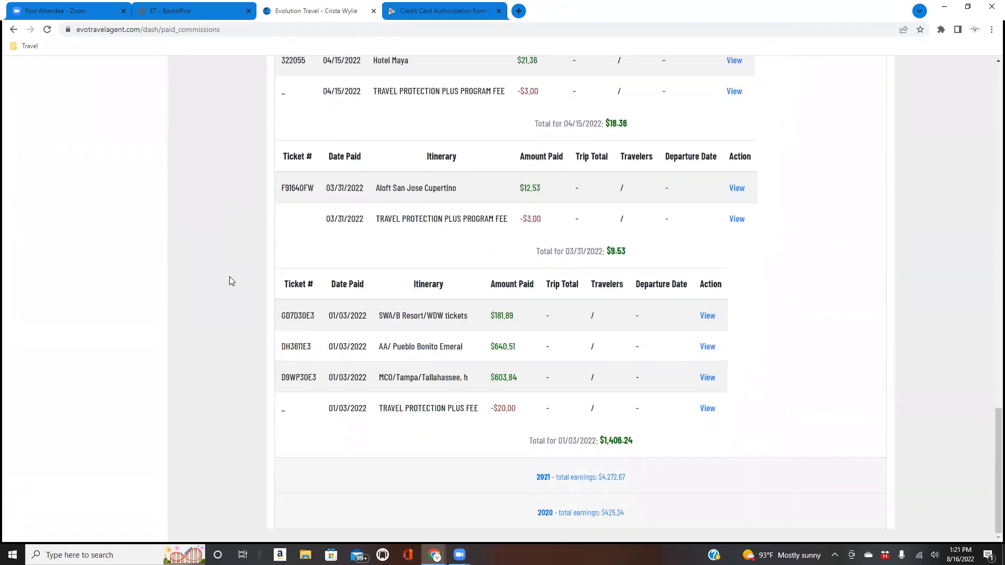
scroll(238, 283, up, 7)
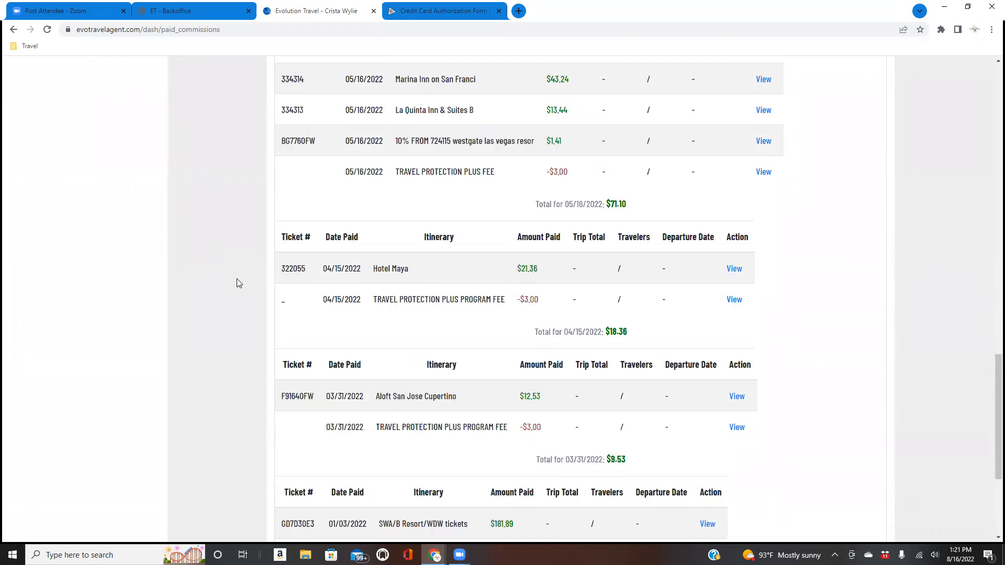
scroll(239, 283, up, 15)
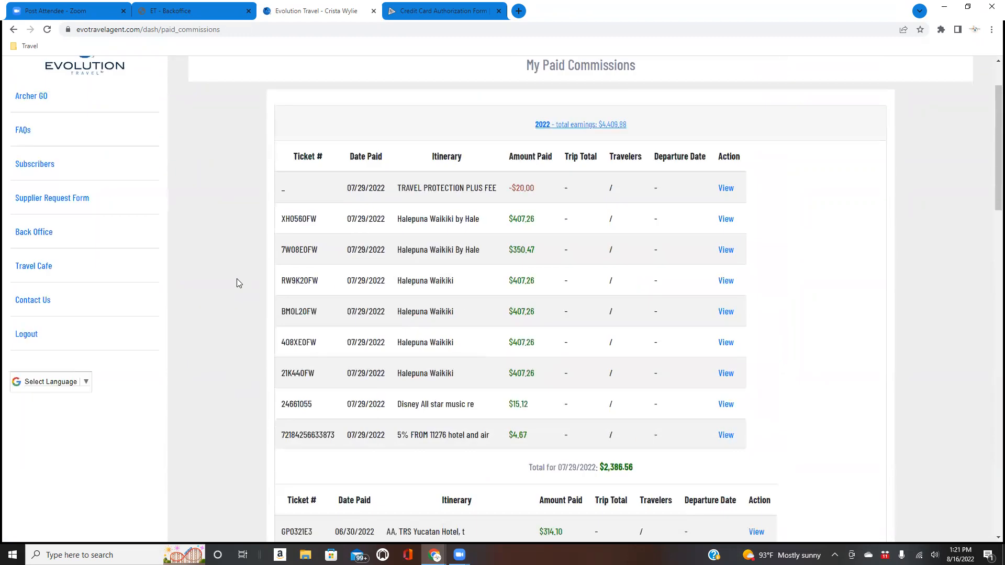